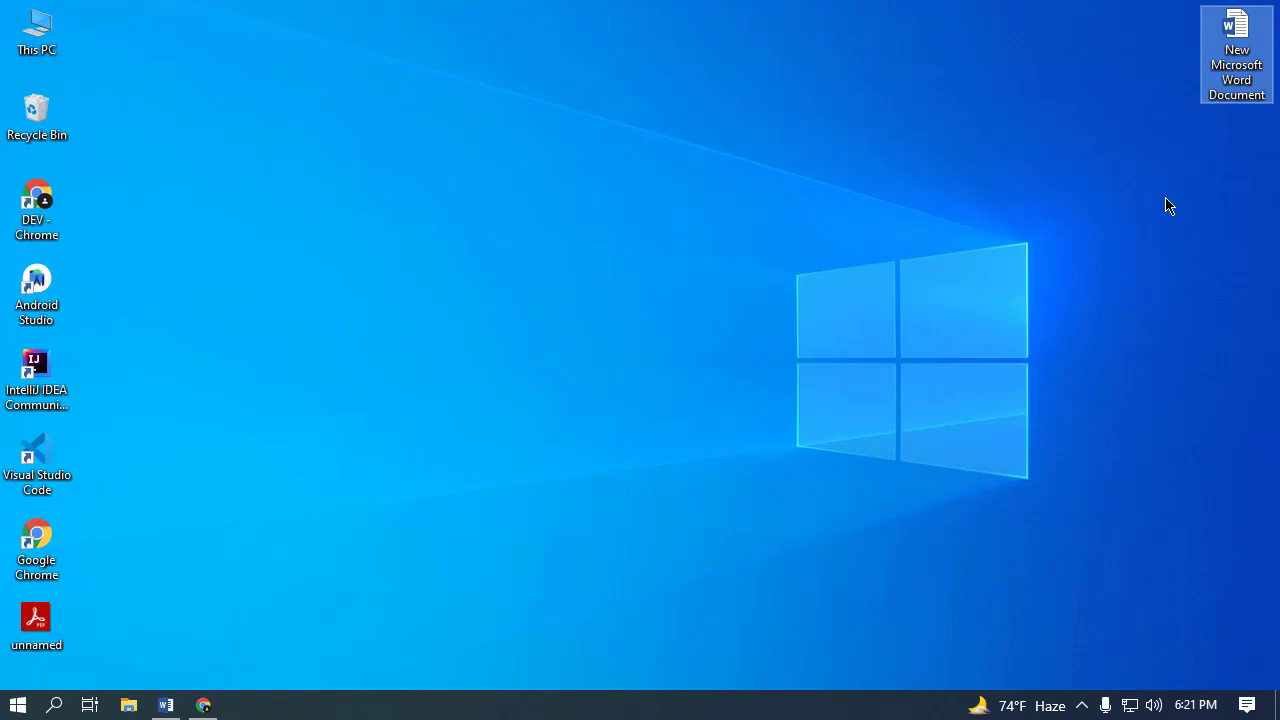
Create a new Microsoft Word document on the desktop and move it to the Recycle Bin
{"action": "left_click", "coordinate": [1147, 218]}
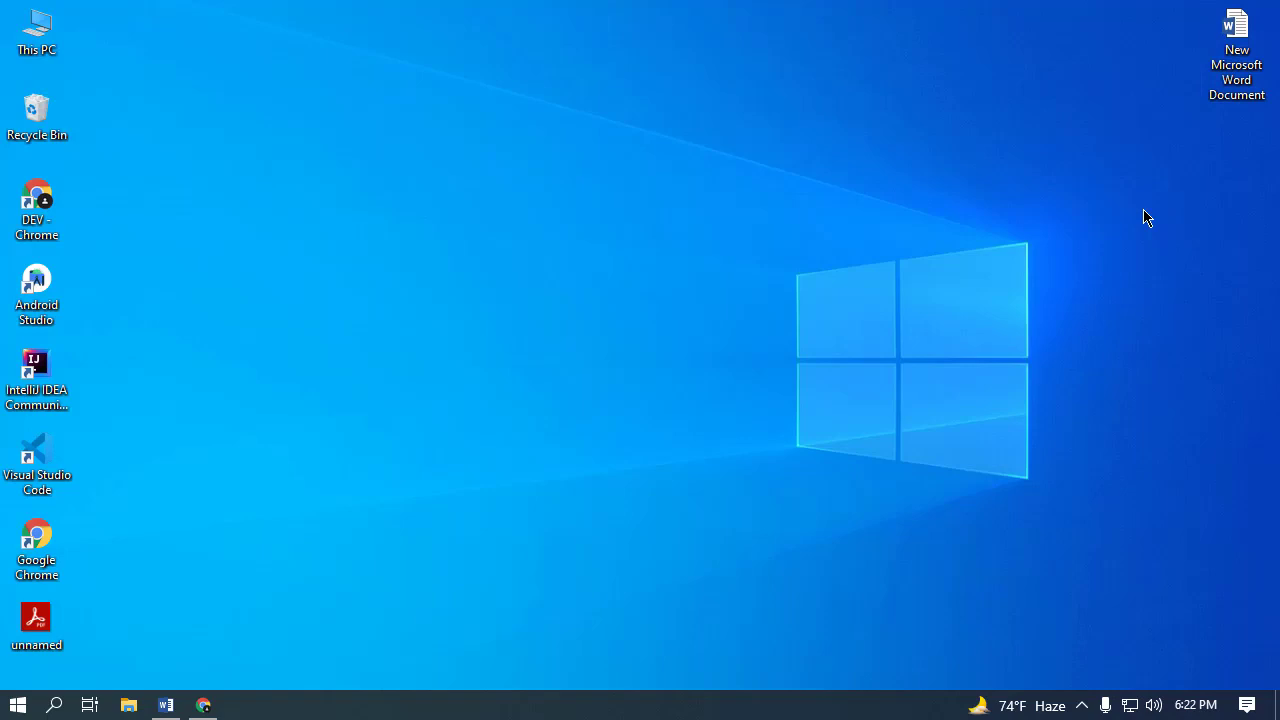
{"action": "right_click", "coordinate": [884, 236]}
{"action": "mouse_move", "coordinate": [980, 468]}
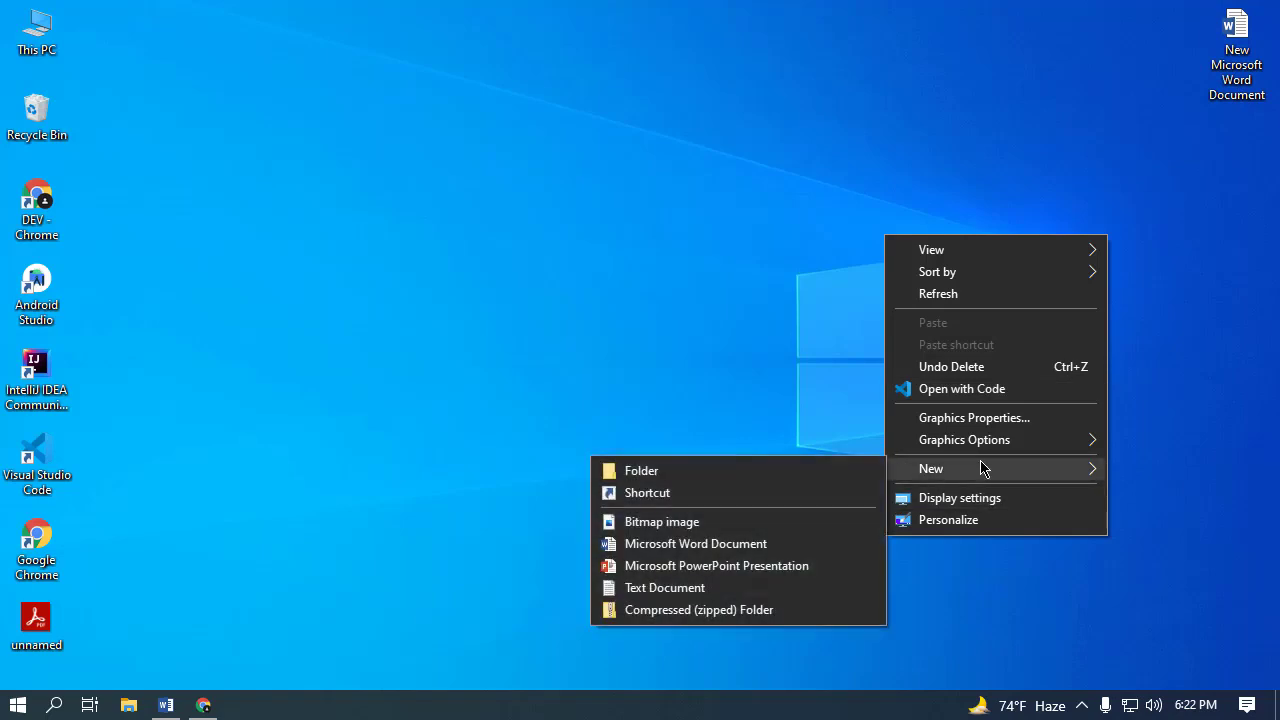
{"action": "left_click", "coordinate": [766, 543]}
{"action": "key", "text": "Return"}
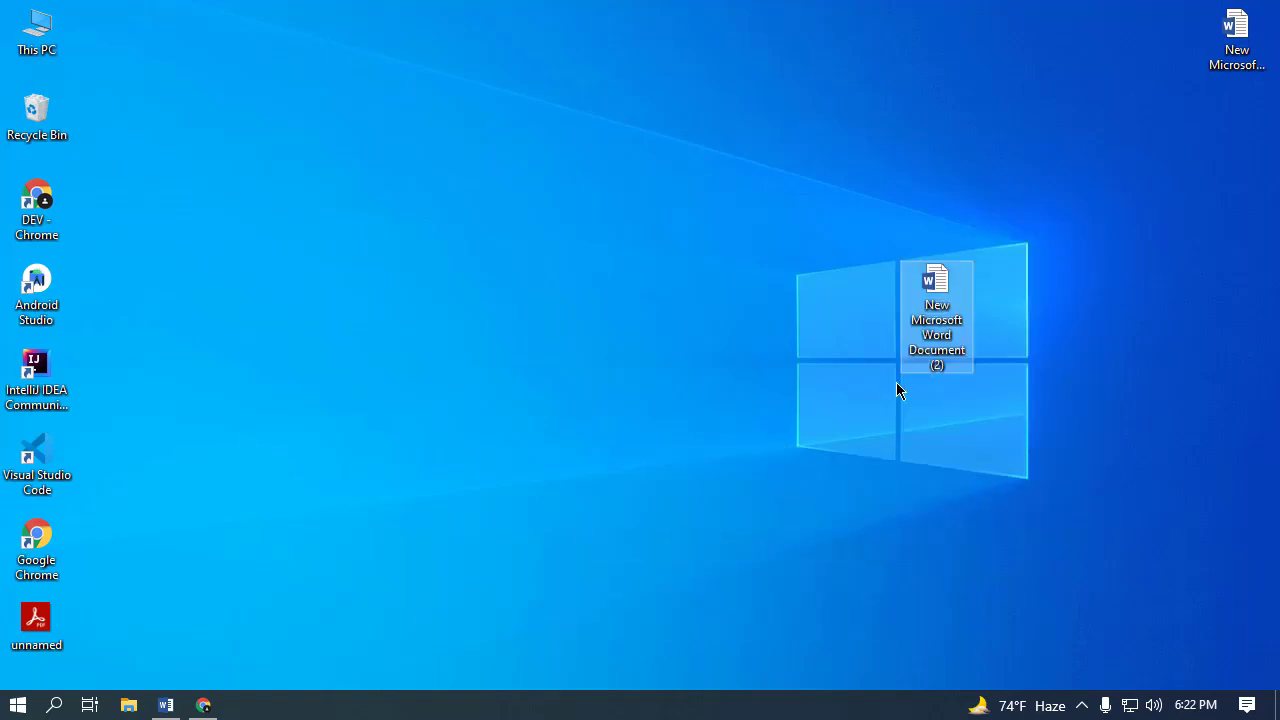
{"action": "left_click", "coordinate": [1202, 78]}
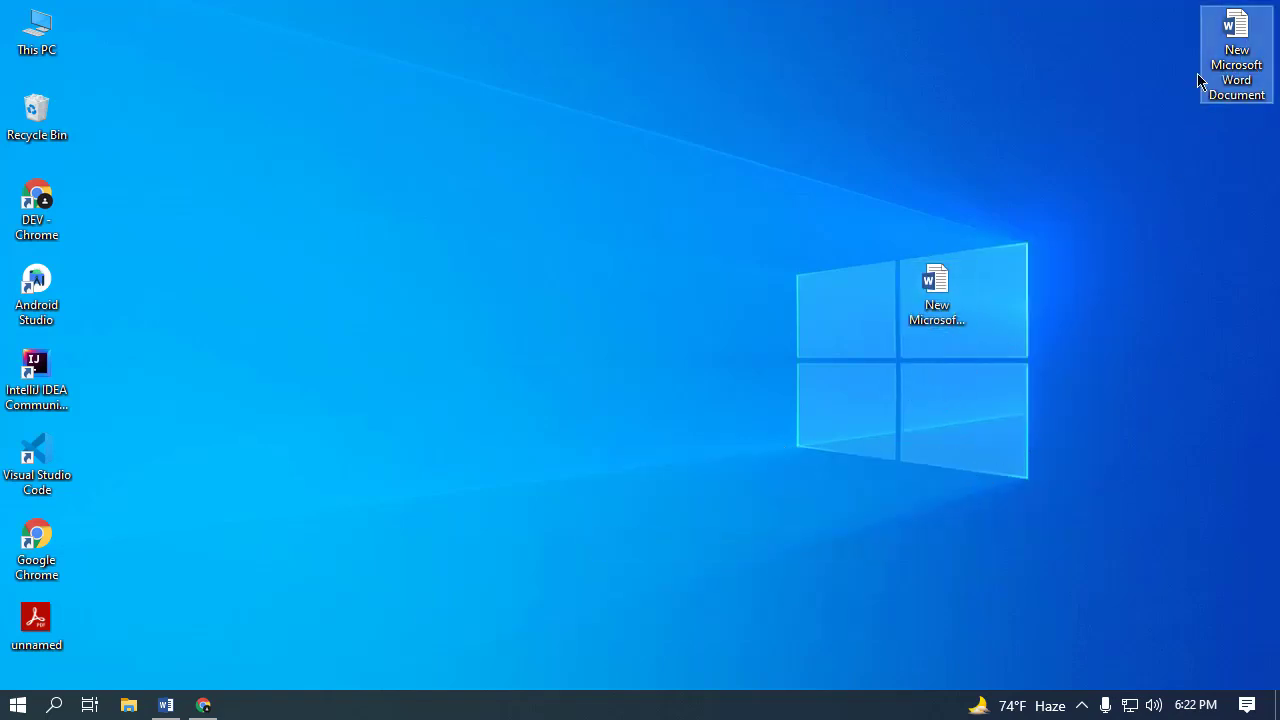
{"action": "left_click_drag", "start_coordinate": [936, 292], "coordinate": [43, 127]}
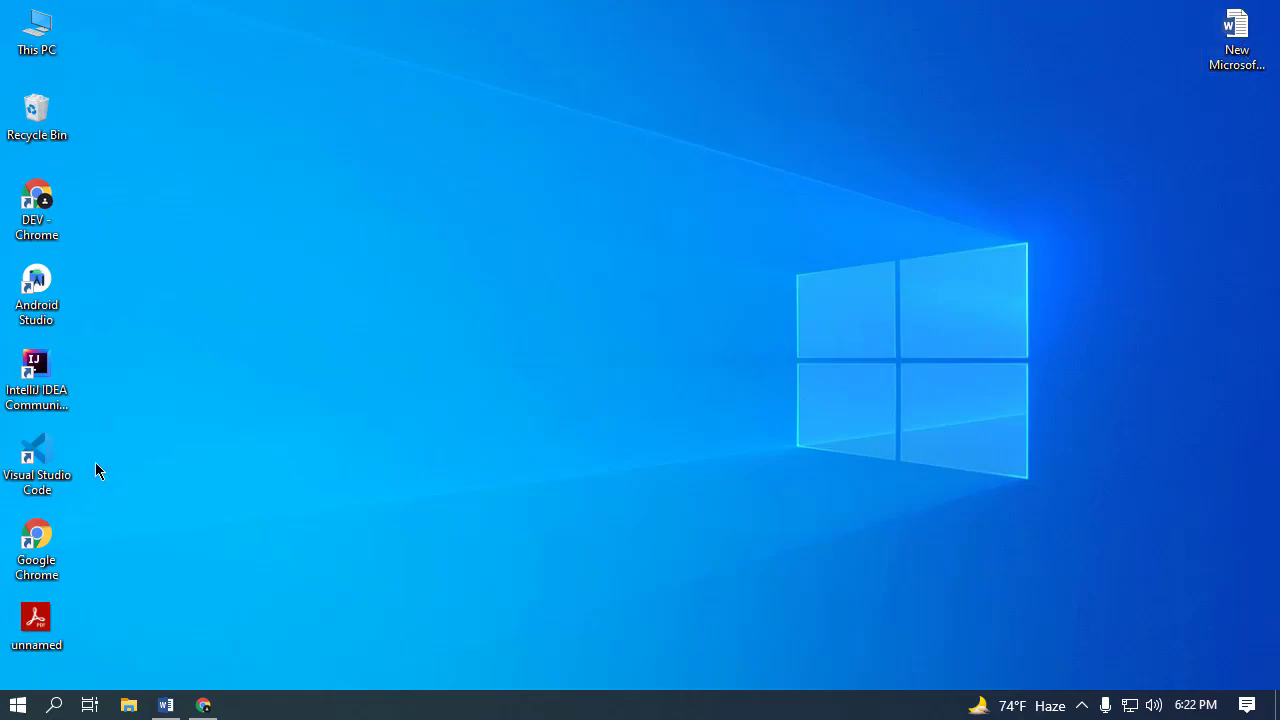
Switch to the open blank Word document and insert the picture "unnamed" from the Desktop folder
{"action": "left_click", "coordinate": [170, 704]}
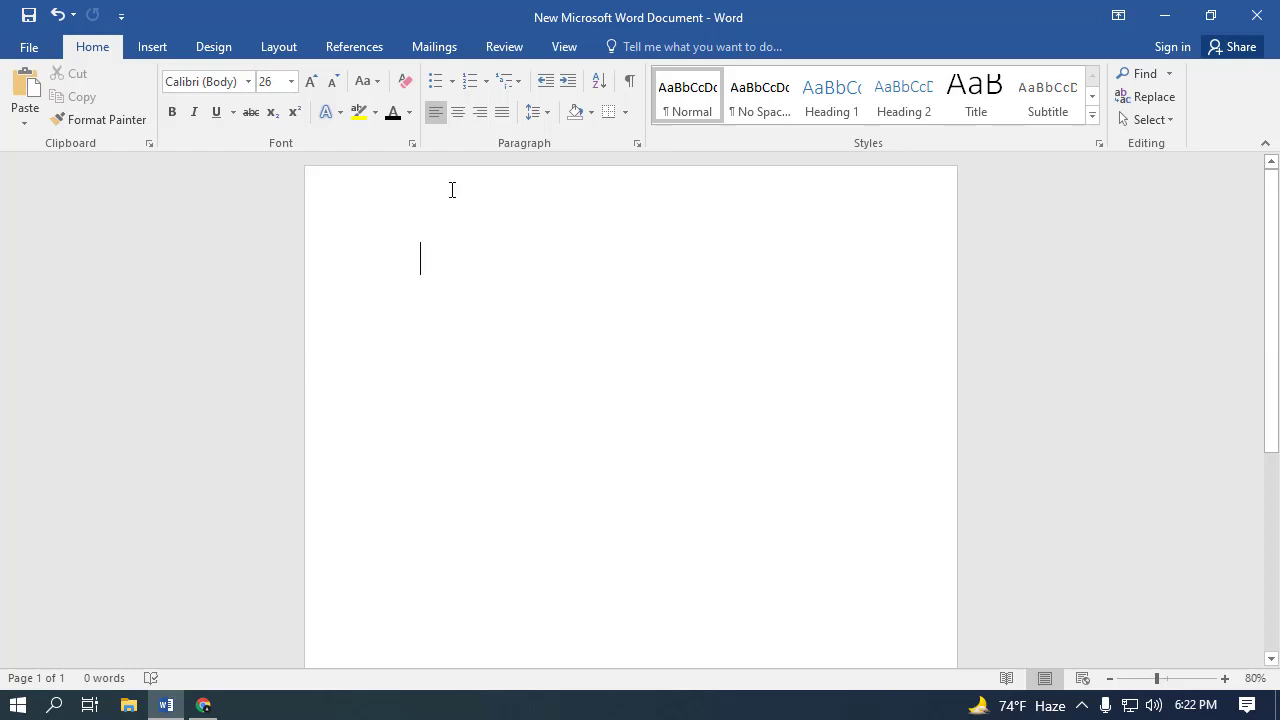
{"action": "left_click", "coordinate": [137, 50]}
{"action": "left_click", "coordinate": [184, 100]}
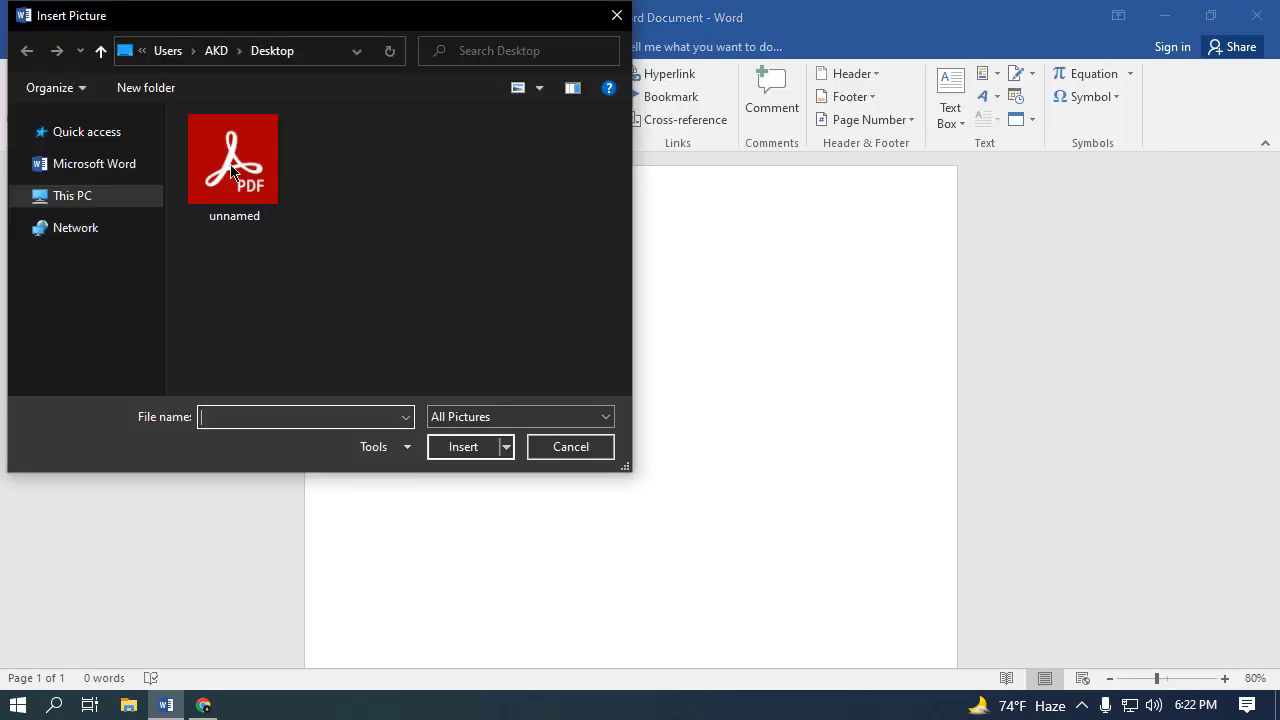
{"action": "left_click", "coordinate": [234, 165]}
{"action": "left_click", "coordinate": [461, 447]}
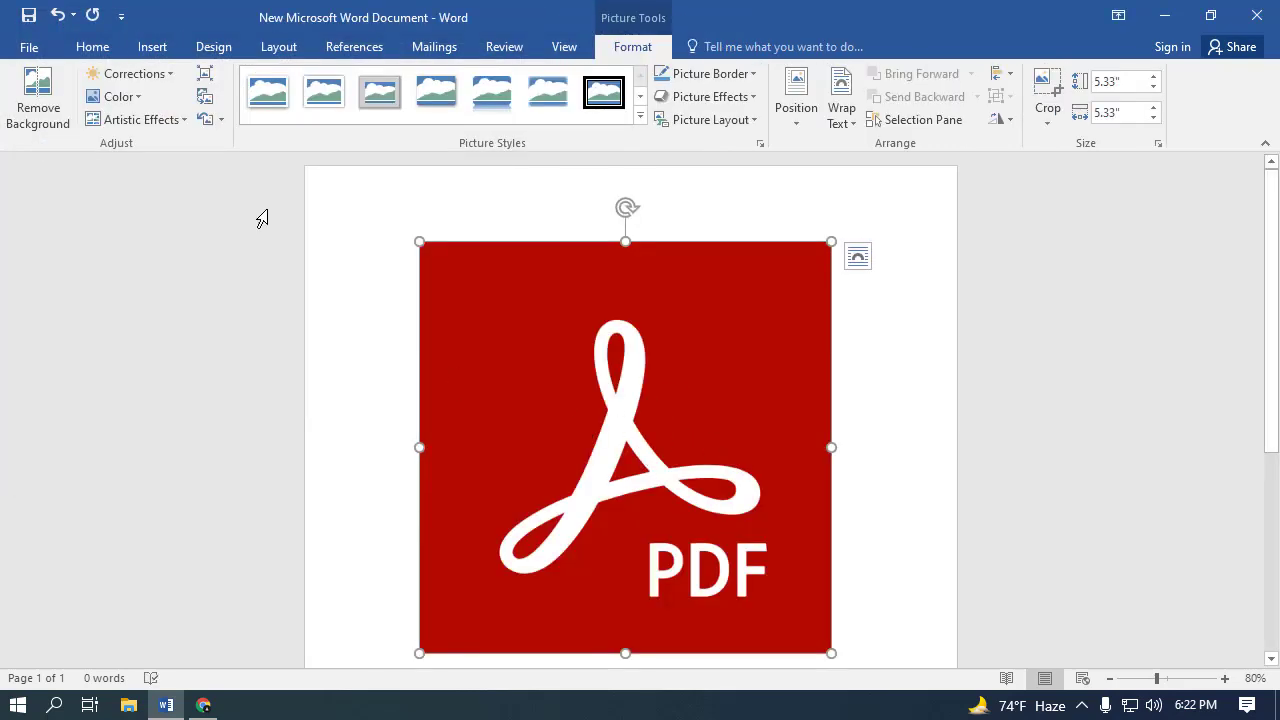
Centre the PDF picture on the page and shrink its height and width to roughly two-thirds of the original
{"action": "left_click", "coordinate": [92, 47]}
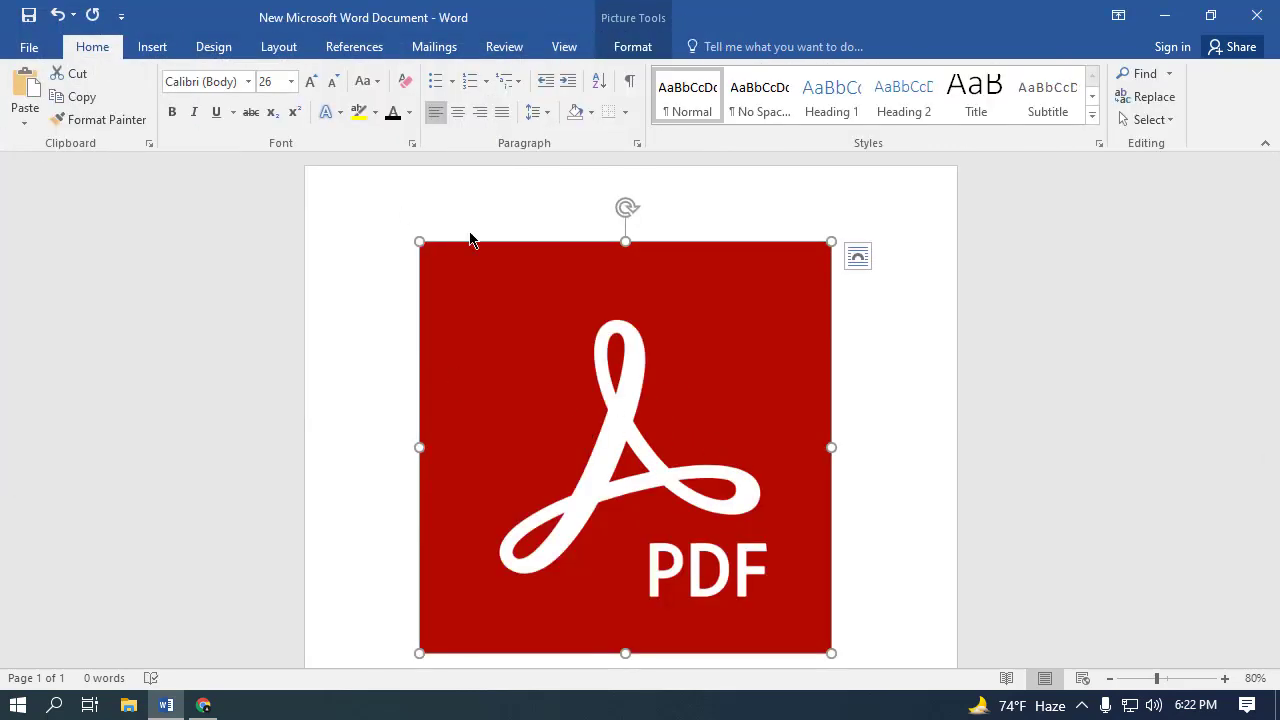
{"action": "left_click", "coordinate": [457, 112]}
{"action": "scroll", "coordinate": [728, 394], "scroll_direction": "down", "scroll_amount": 1}
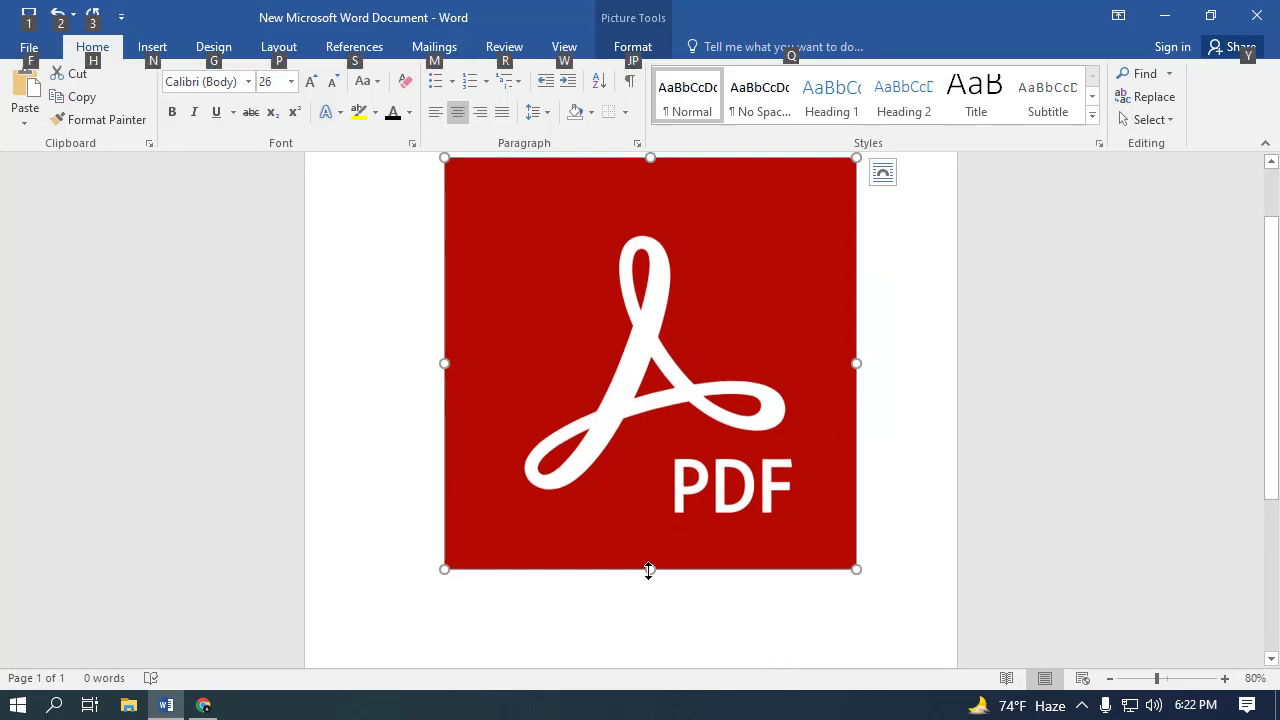
{"action": "left_click_drag", "start_coordinate": [648, 570], "coordinate": [629, 409]}
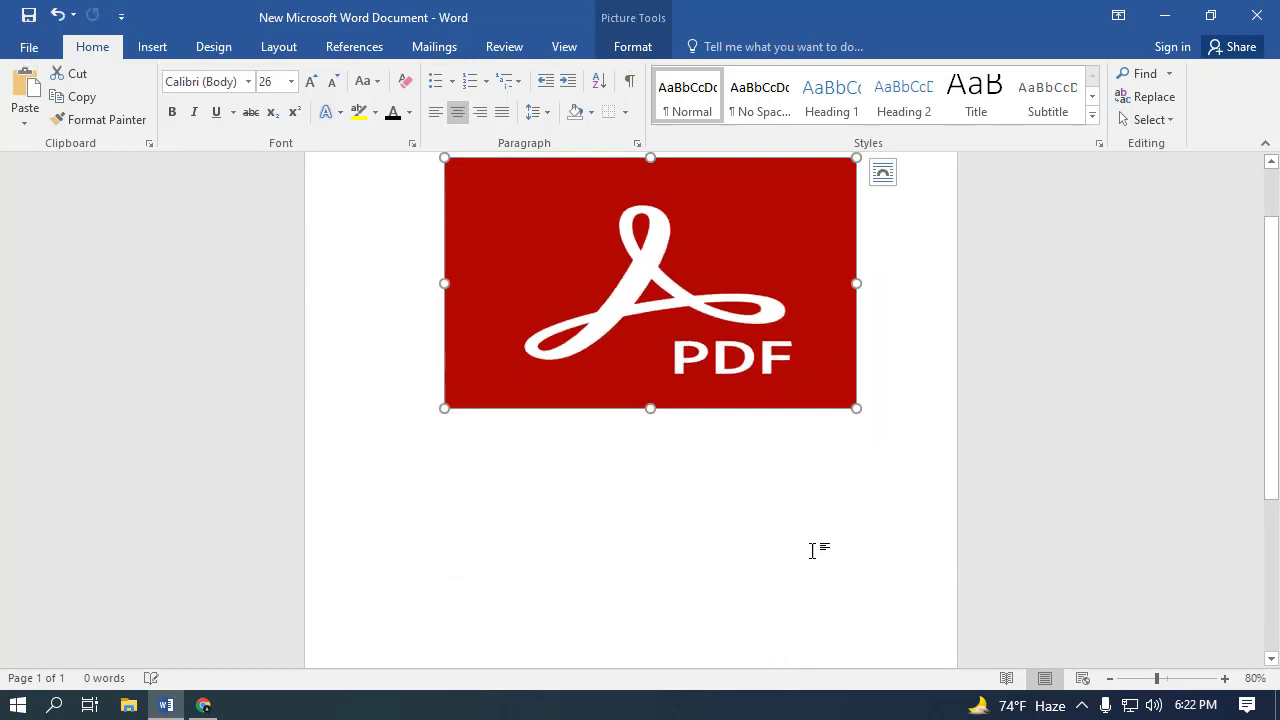
{"action": "scroll", "coordinate": [823, 551], "scroll_direction": "up", "scroll_amount": 1}
{"action": "left_click_drag", "start_coordinate": [855, 371], "coordinate": [719, 359]}
{"action": "left_click", "coordinate": [841, 409]}
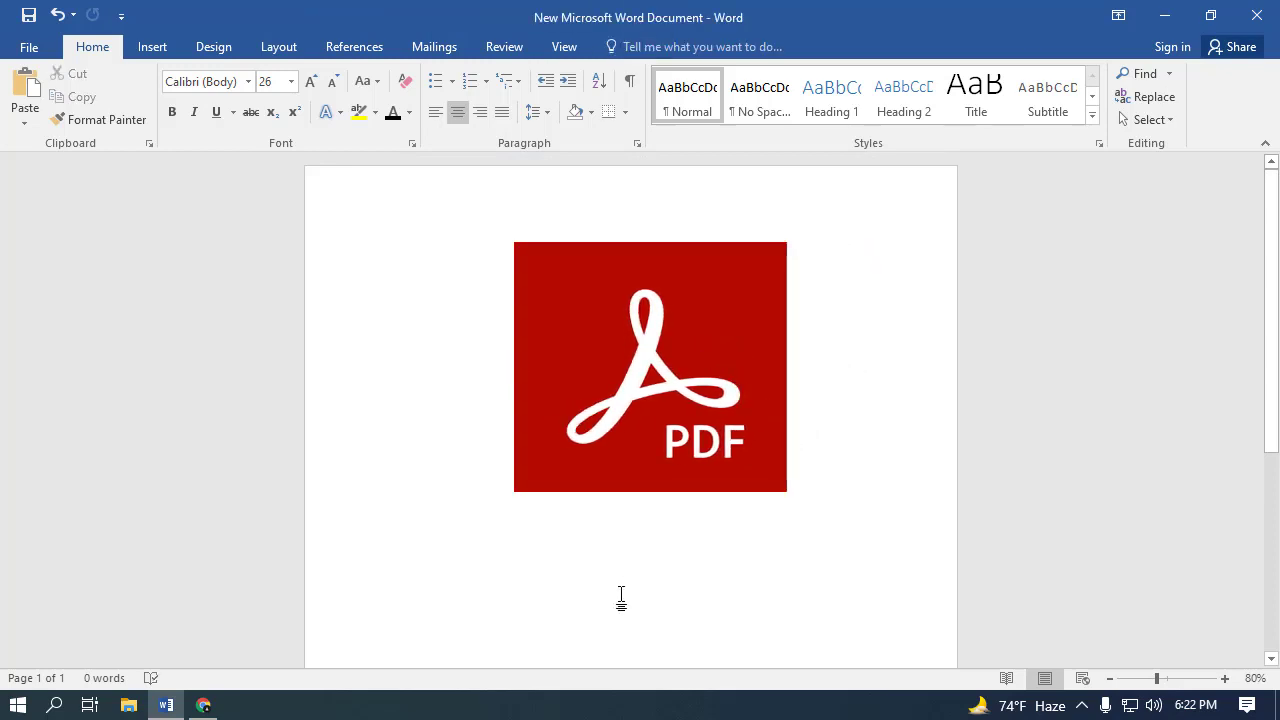
Start a caption on a new line below the picture with "How" and set its font colour to black
{"action": "key", "text": "Return"}
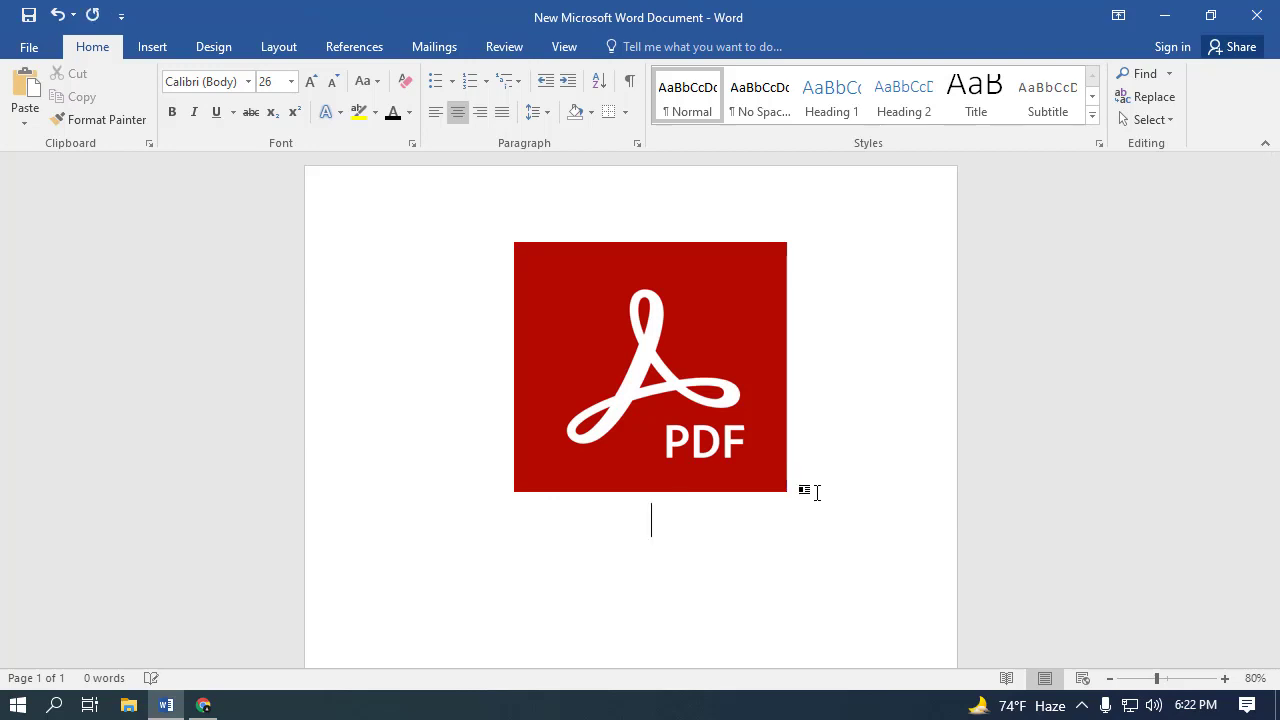
{"action": "type", "text": "How"}
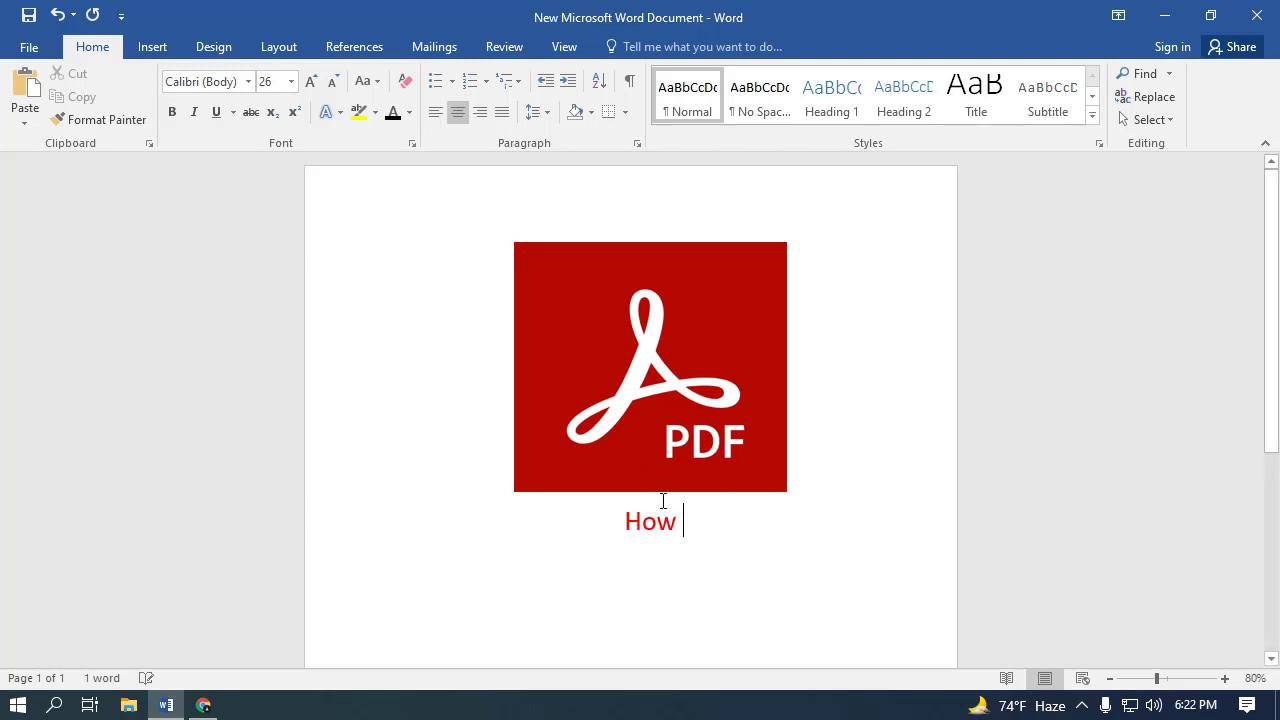
{"action": "left_click_drag", "start_coordinate": [692, 524], "coordinate": [600, 530]}
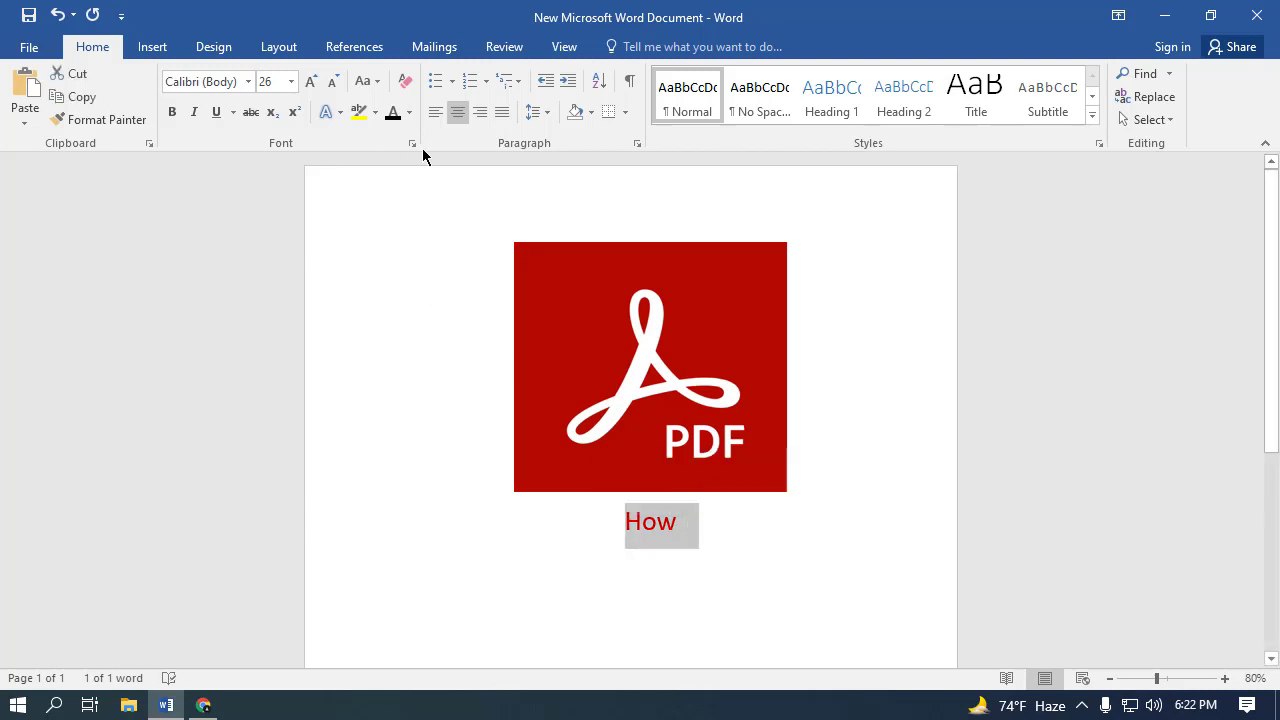
{"action": "left_click", "coordinate": [392, 113]}
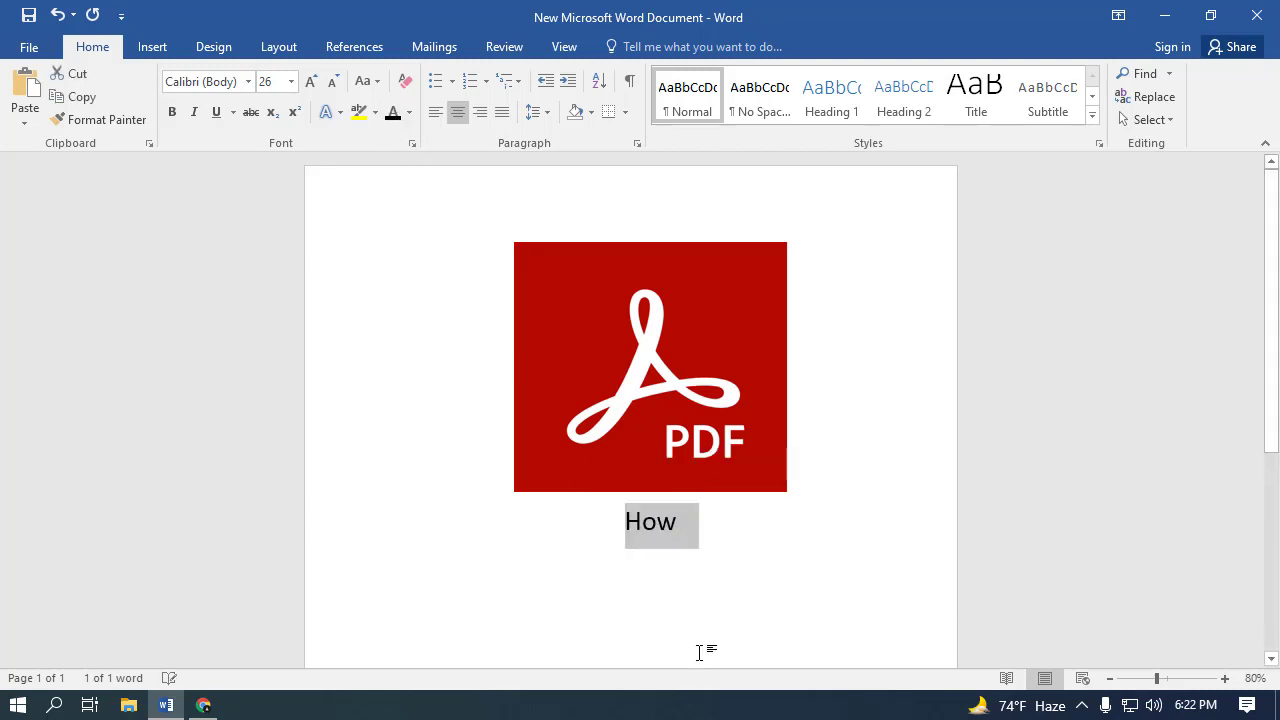
Complete the caption below the picture so it reads "How to create a PDF document using Microsoft word document"
{"action": "left_click", "coordinate": [686, 524]}
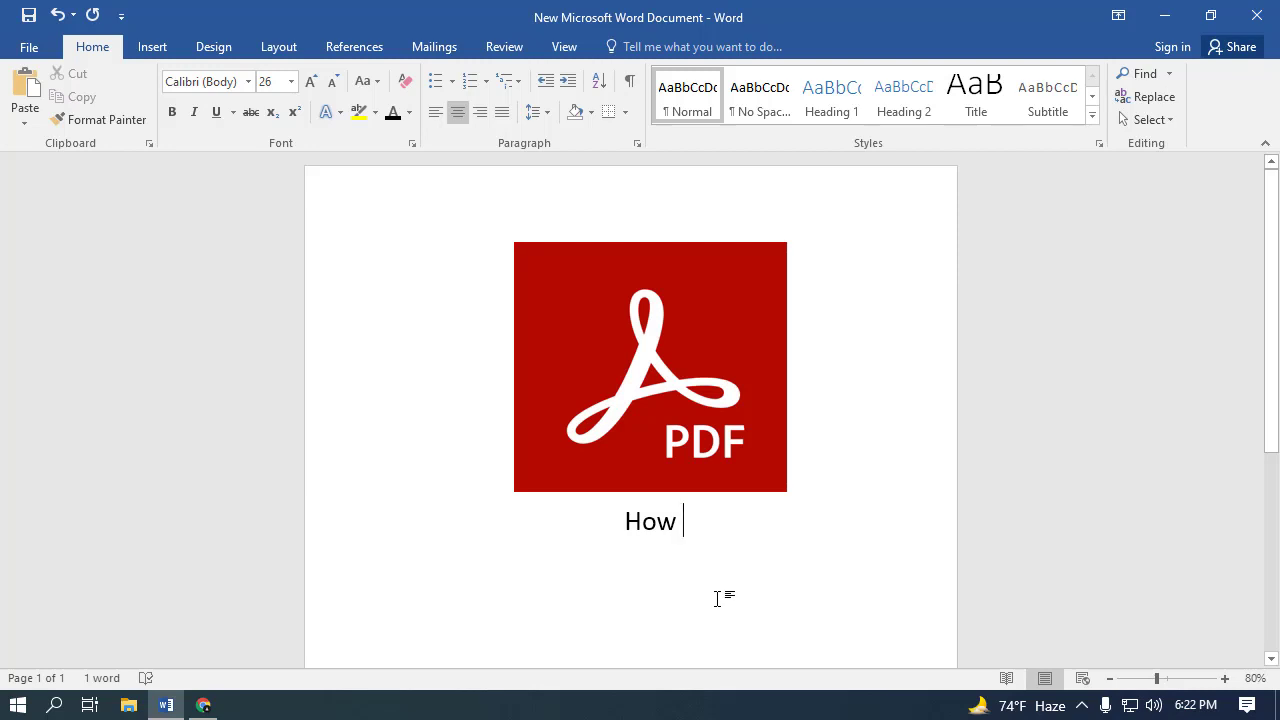
{"action": "type", "text": "to crea"}
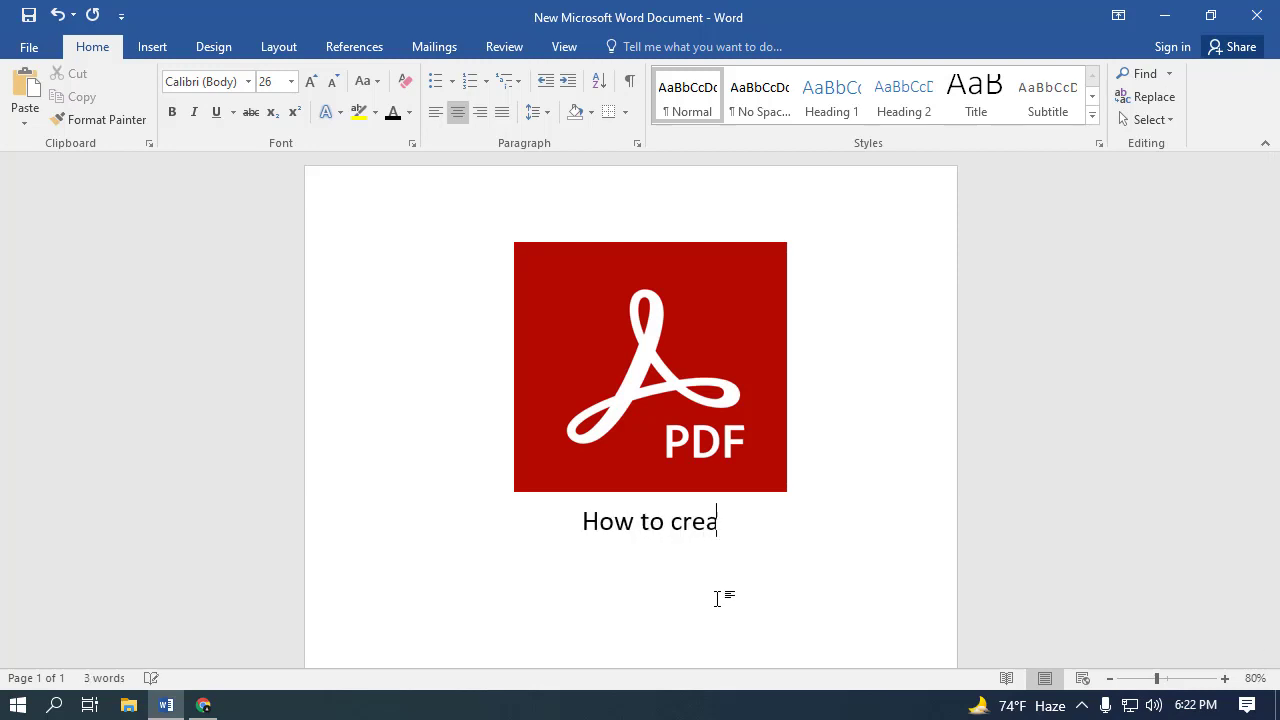
{"action": "type", "text": "te PDF"}
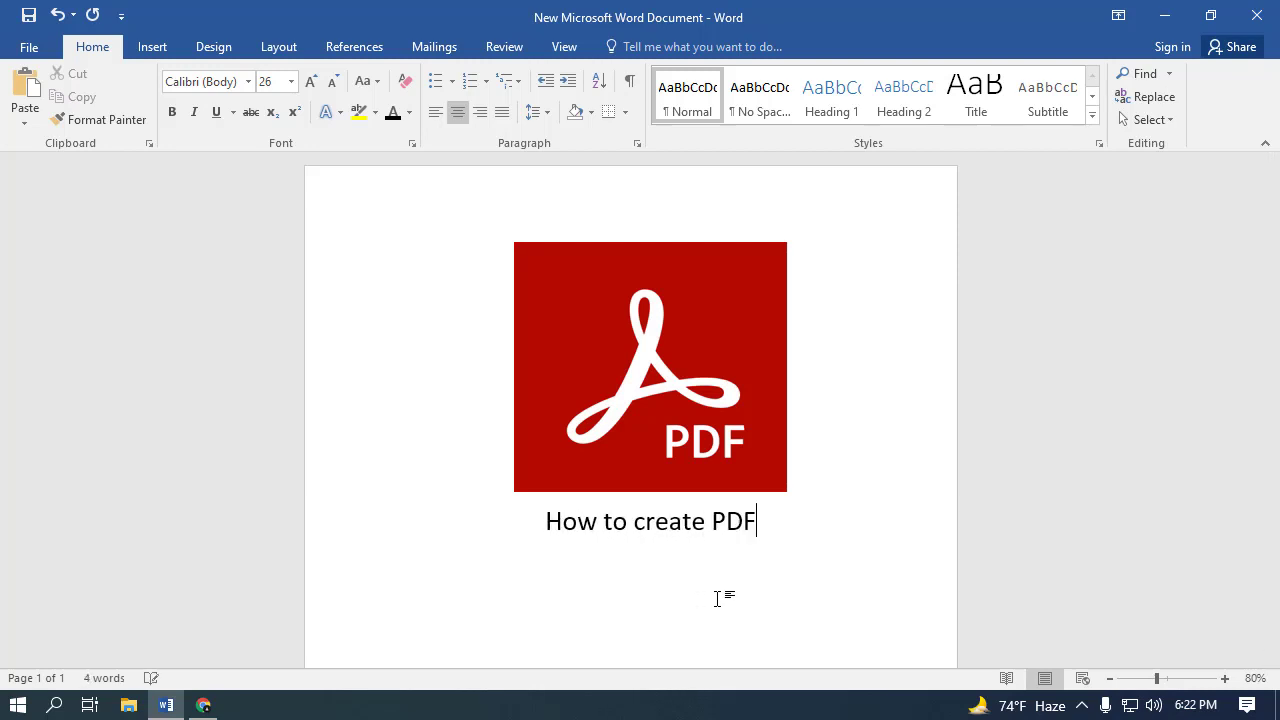
{"action": "type", "text": " docume"}
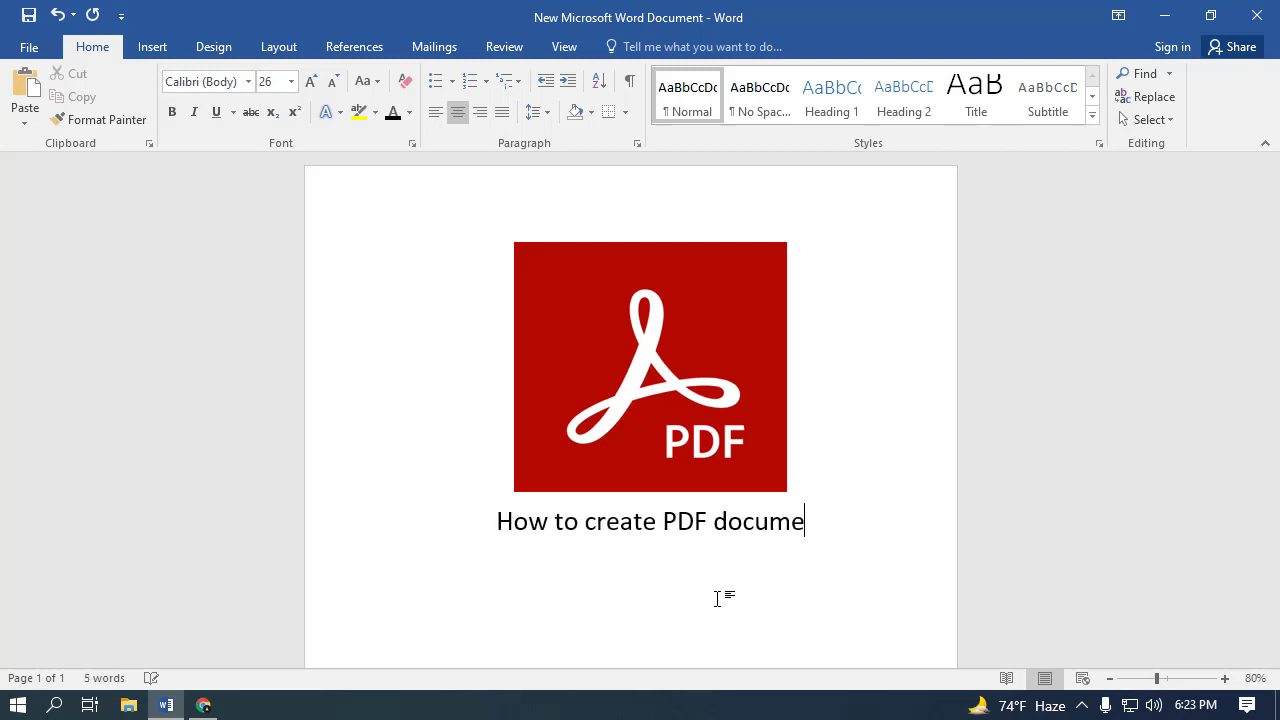
{"action": "type", "text": "nt us"}
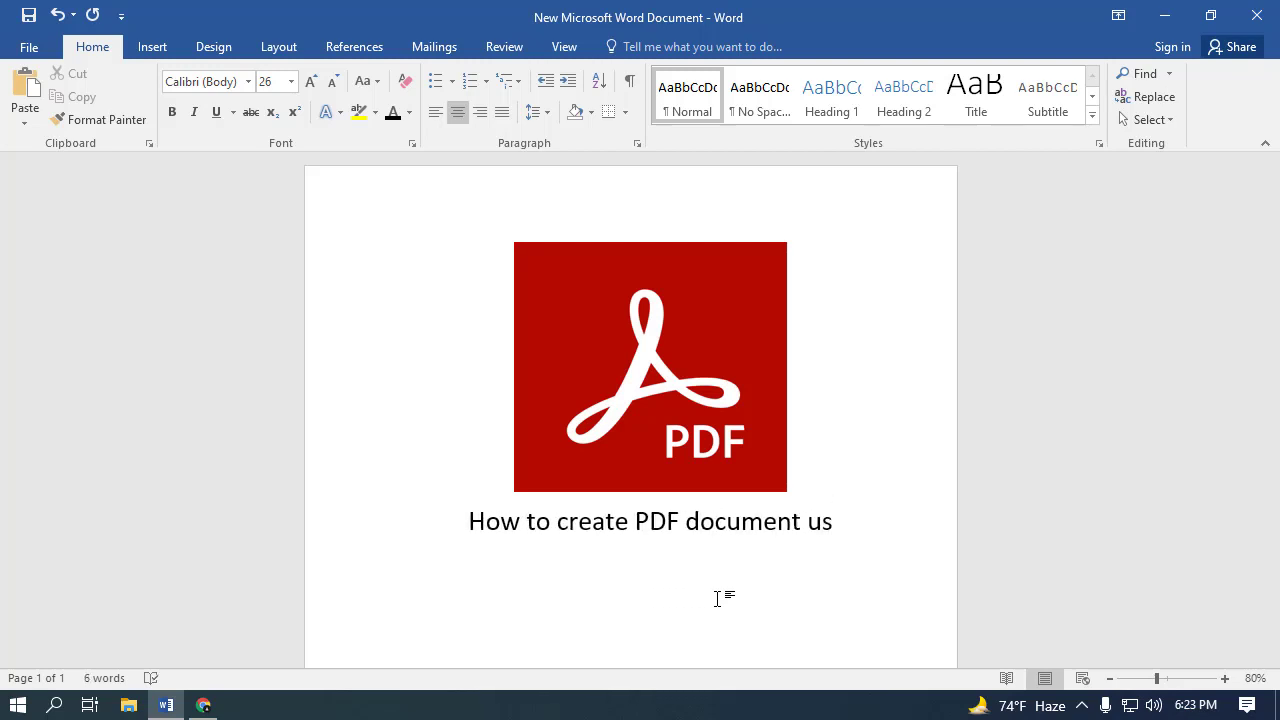
{"action": "type", "text": "ing mic"}
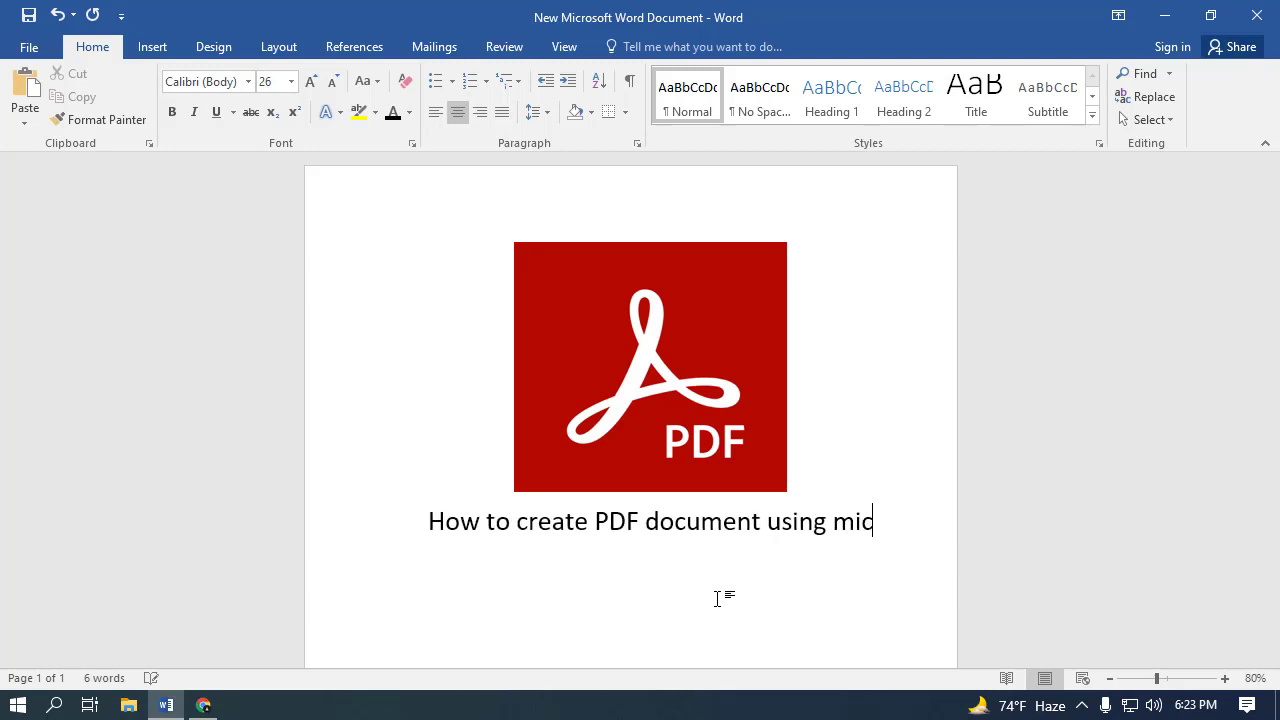
{"action": "type", "text": "rosoft "}
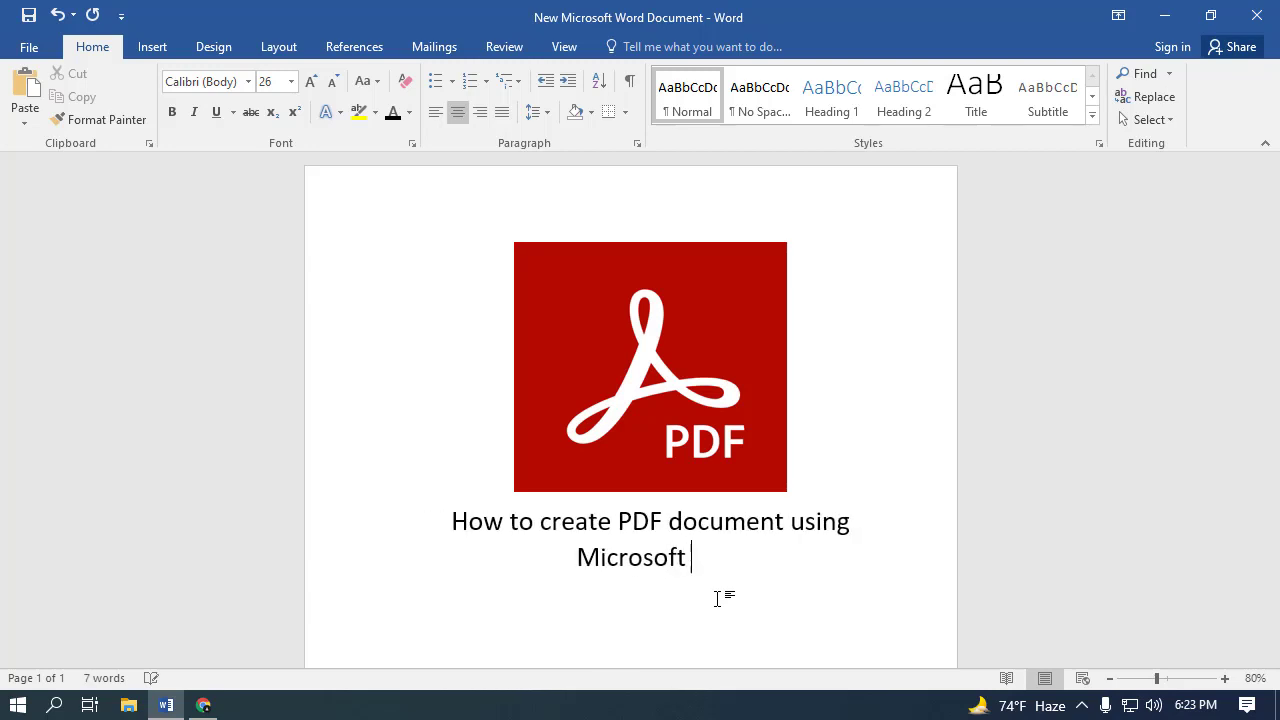
{"action": "type", "text": "word "}
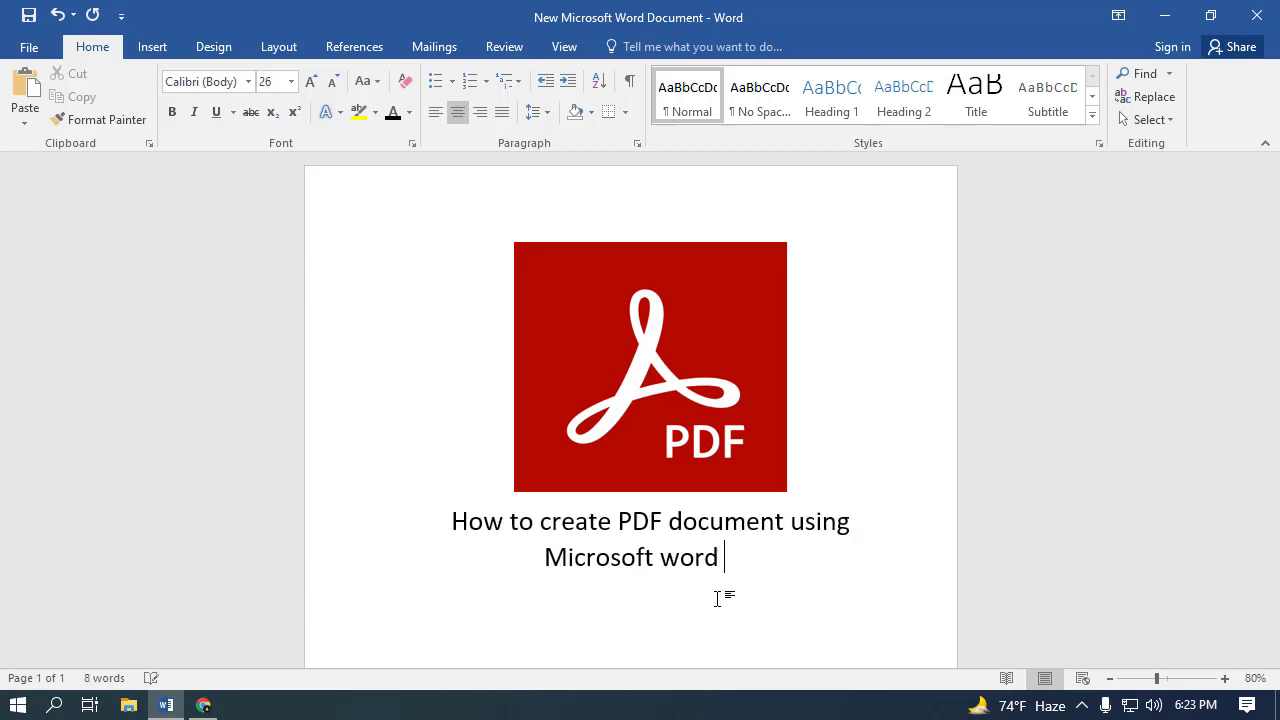
{"action": "type", "text": "document"}
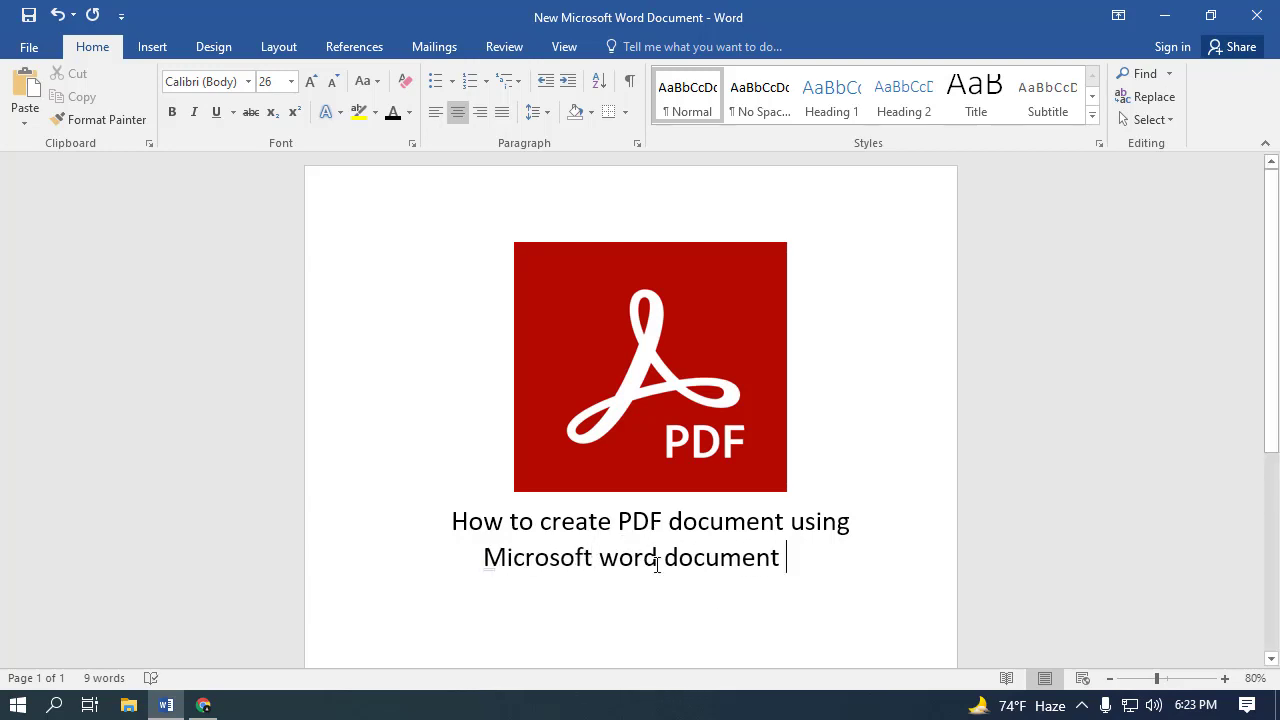
{"action": "left_click", "coordinate": [610, 520]}
{"action": "type", "text": "a"}
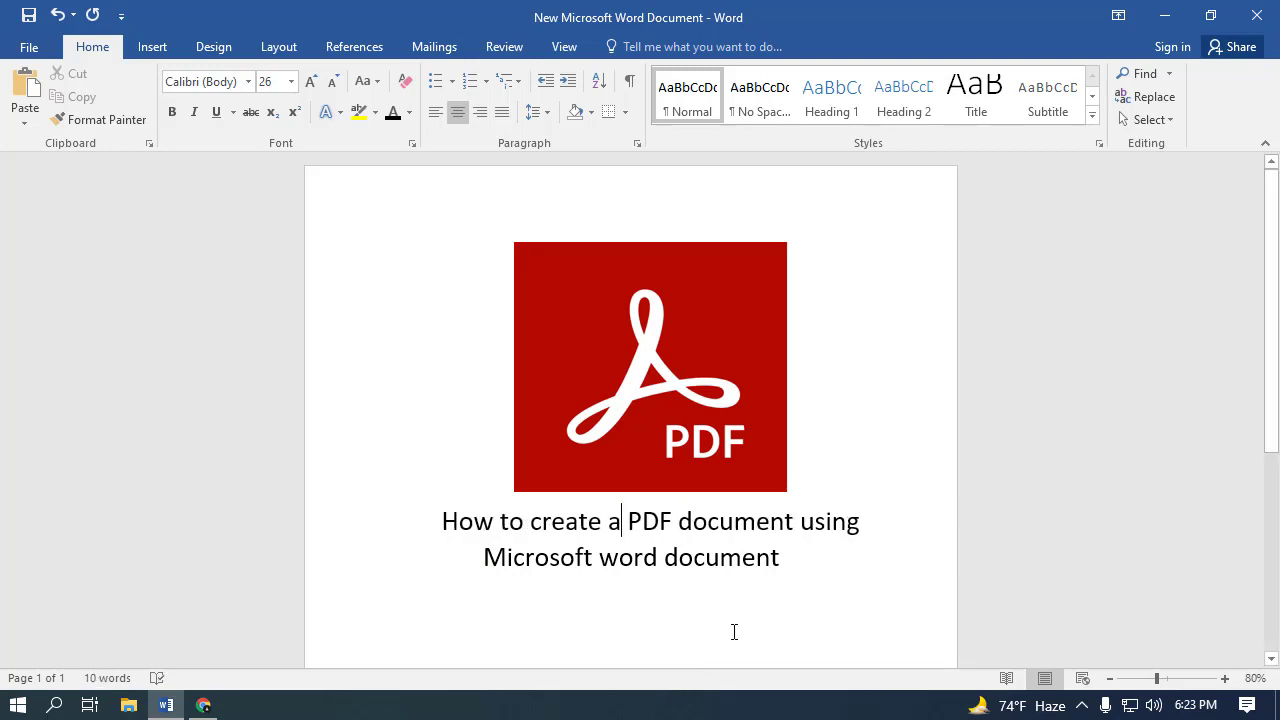
Add blank lines below the caption until the text cursor reaches a second page
{"action": "scroll", "coordinate": [761, 615], "scroll_direction": "down", "scroll_amount": 4}
{"action": "scroll", "coordinate": [765, 613], "scroll_direction": "up", "scroll_amount": 4}
{"action": "scroll", "coordinate": [768, 615], "scroll_direction": "down", "scroll_amount": 1}
{"action": "scroll", "coordinate": [768, 615], "scroll_direction": "up", "scroll_amount": 1}
{"action": "scroll", "coordinate": [683, 489], "scroll_direction": "down", "scroll_amount": 3}
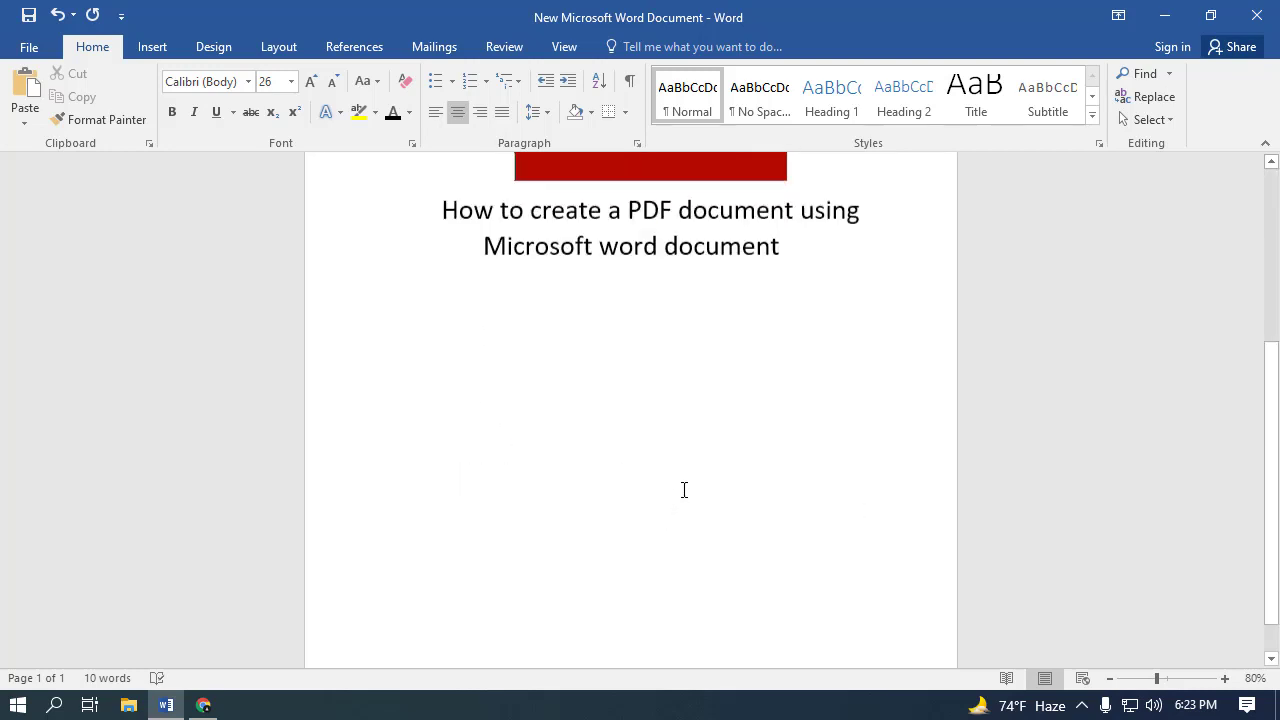
{"action": "key", "text": "Return"}
{"action": "key", "text": "Return"}
{"action": "key", "text": "Return"}
{"action": "key", "text": "Return"}
{"action": "key", "text": "Return"}
{"action": "key", "text": "Return"}
{"action": "key", "text": "Return"}
{"action": "key", "text": "Return"}
{"action": "key", "text": "Return"}
{"action": "key", "text": "Return"}
{"action": "key", "text": "Return"}
{"action": "key", "text": "Return"}
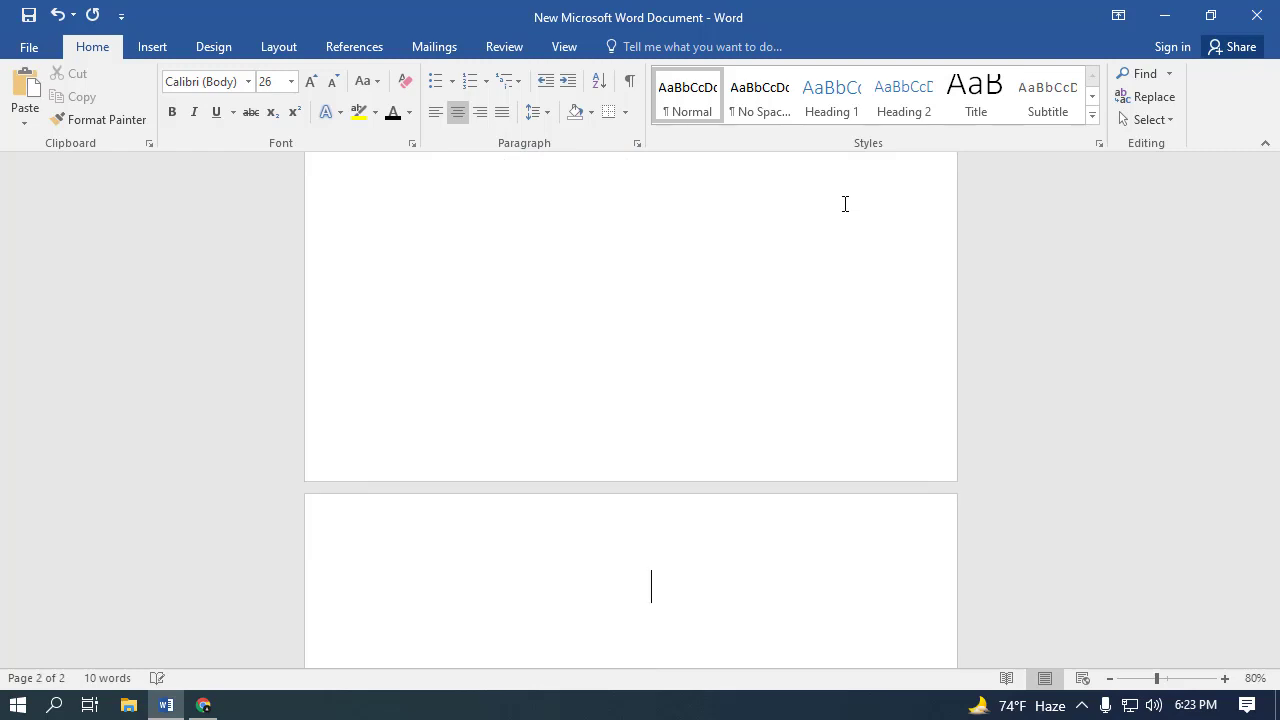
Enter the line "2nd page" at the top of the second page
{"action": "scroll", "coordinate": [680, 600], "scroll_direction": "down", "scroll_amount": 2}
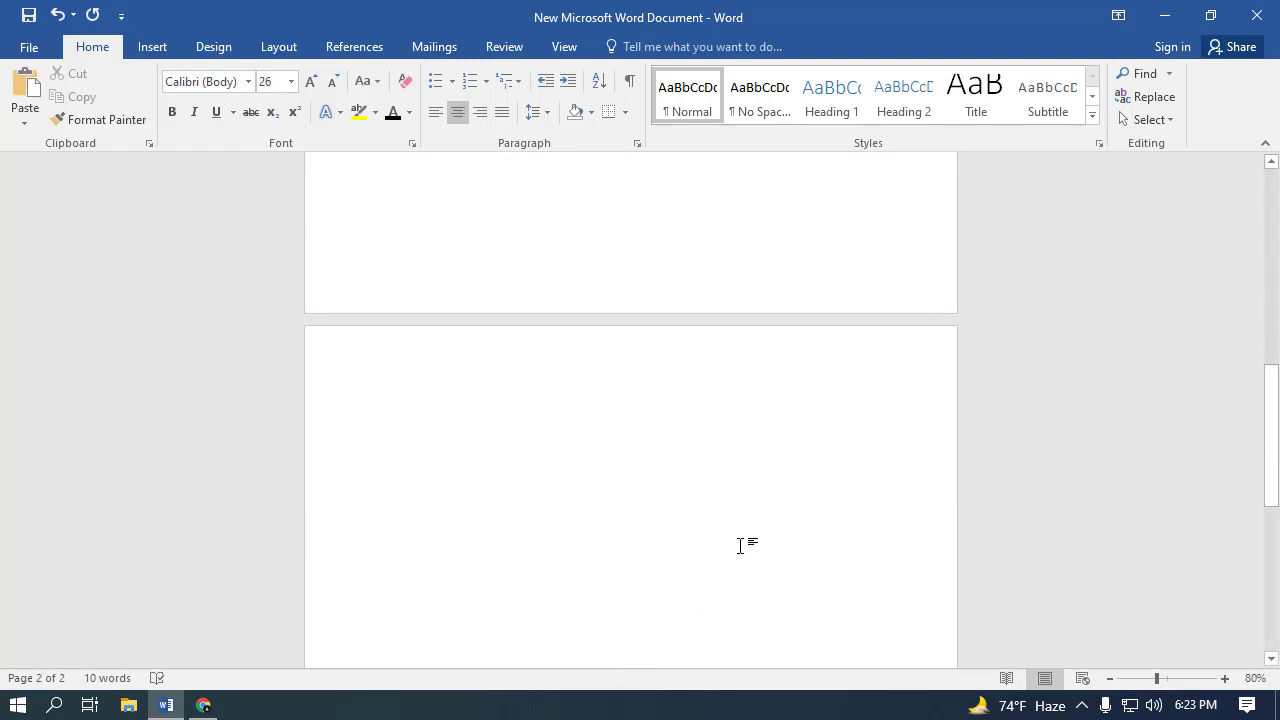
{"action": "scroll", "coordinate": [742, 540], "scroll_direction": "down", "scroll_amount": 3}
{"action": "scroll", "coordinate": [745, 550], "scroll_direction": "up", "scroll_amount": 3}
{"action": "type", "text": "2N"}
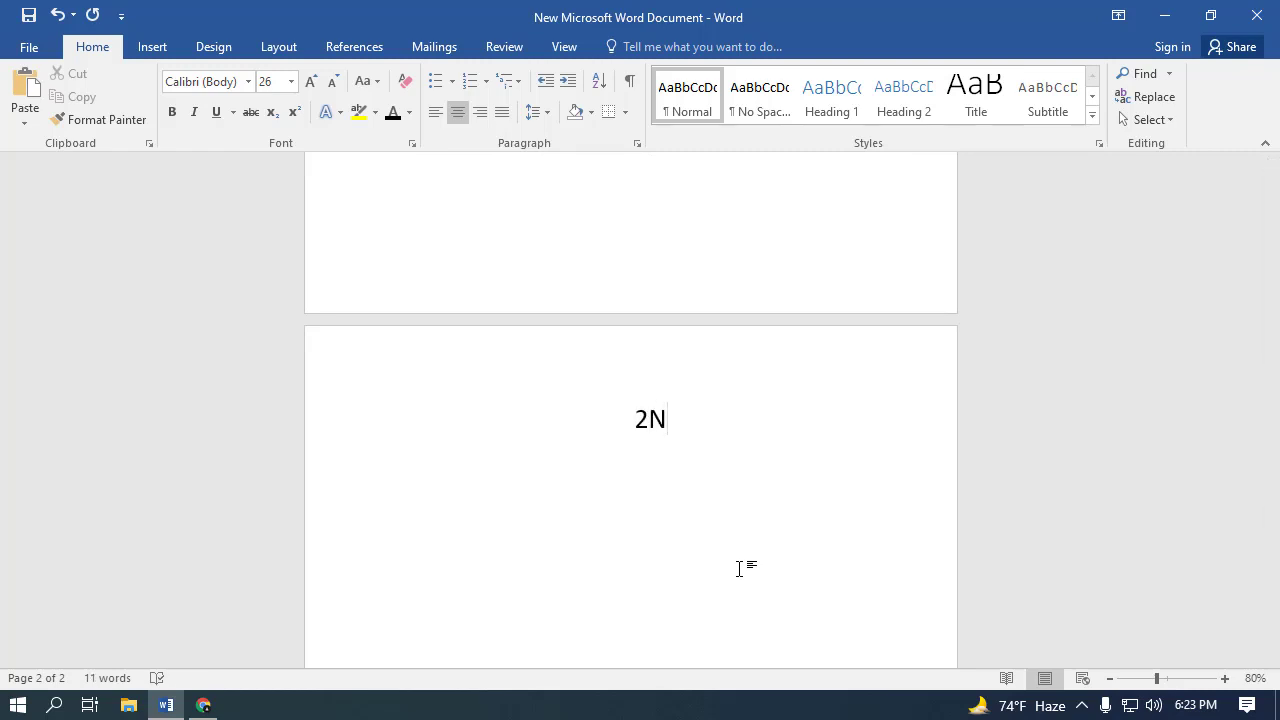
{"action": "key", "text": "BackSpace"}
{"action": "type", "text": "nd page"}
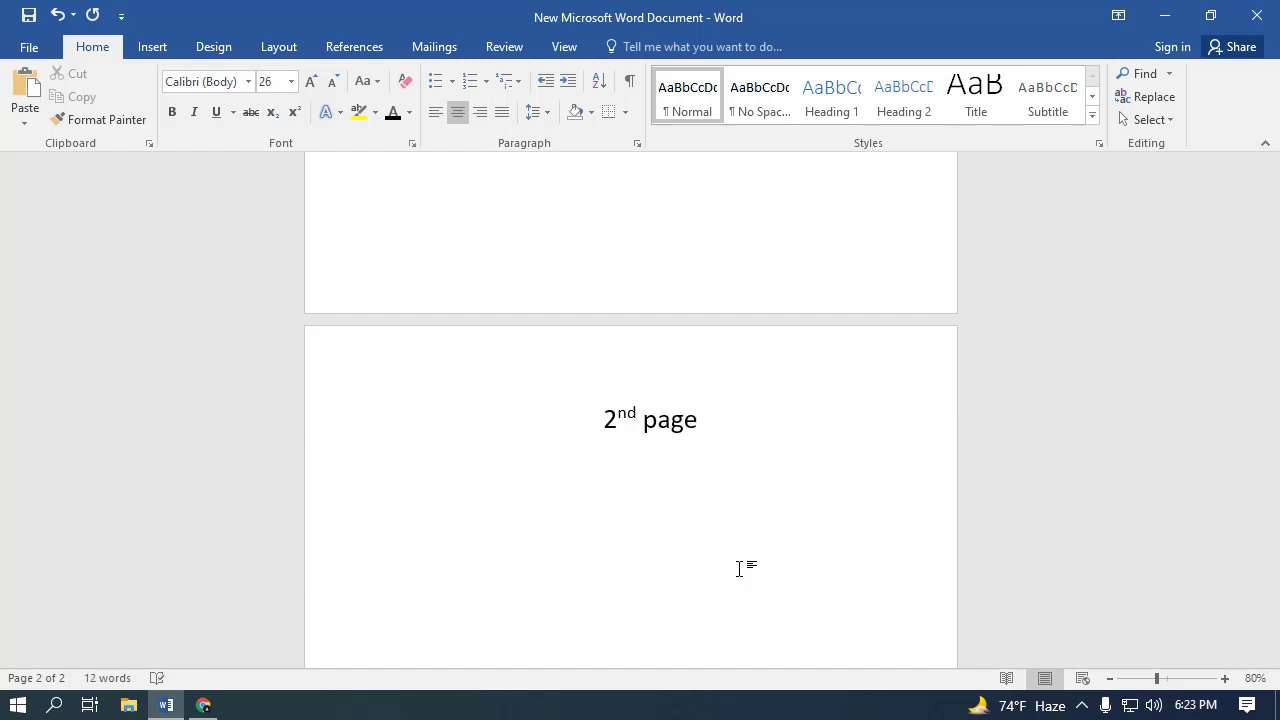
Leave blank lines below the "2nd page" line and start a paragraph reading "Follow my instruction carefully and"
{"action": "key", "text": "Return"}
{"action": "key", "text": "Return"}
{"action": "key", "text": "Return"}
{"action": "type", "text": "Fol"}
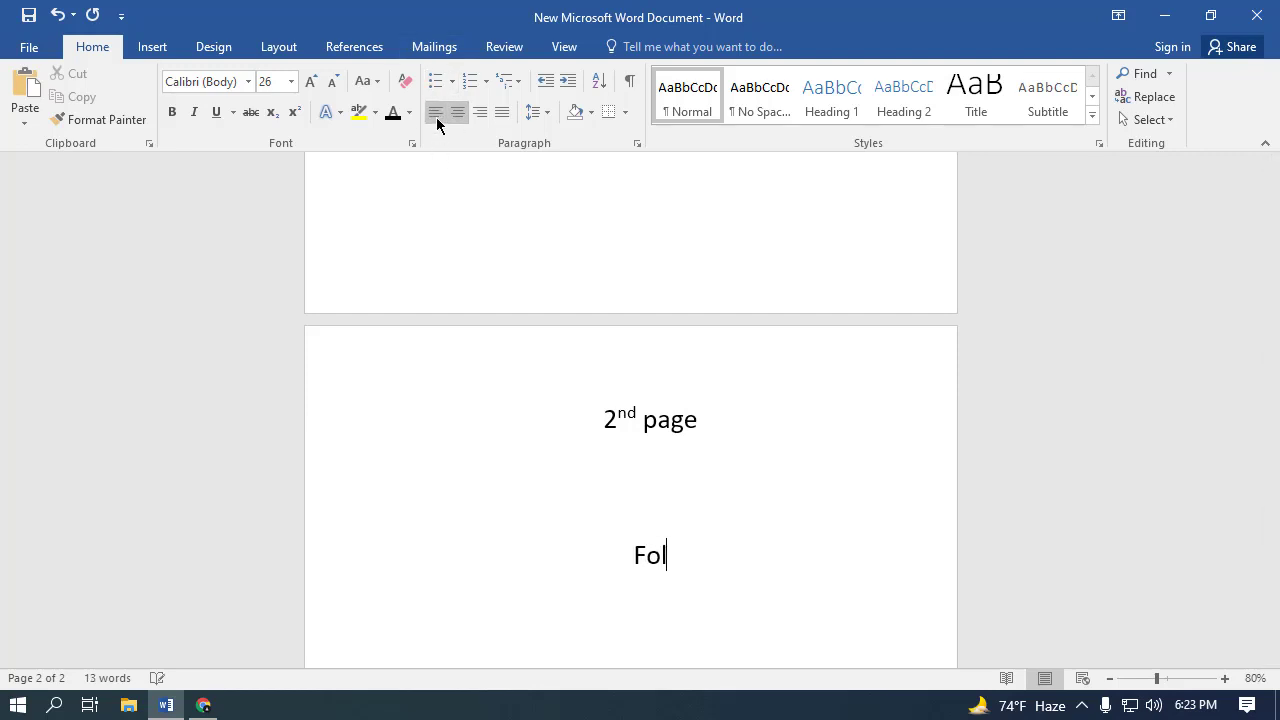
{"action": "type", "text": "low my i"}
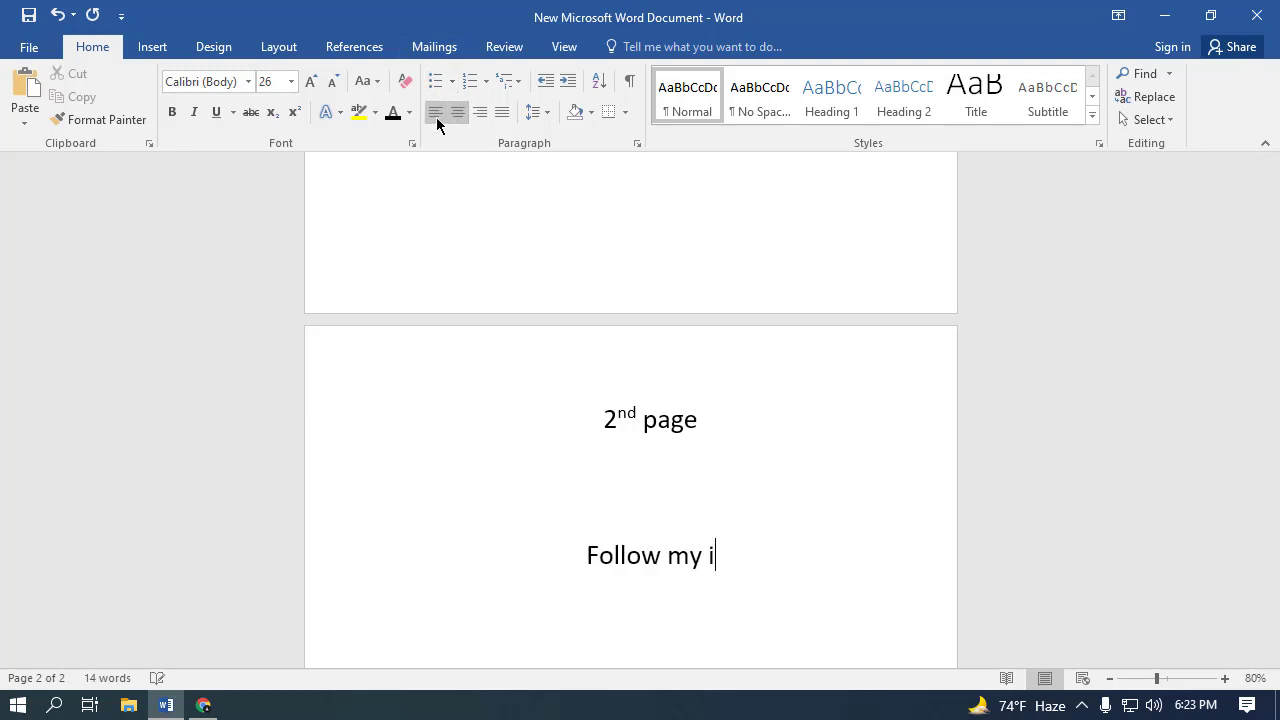
{"action": "type", "text": "nstruct"}
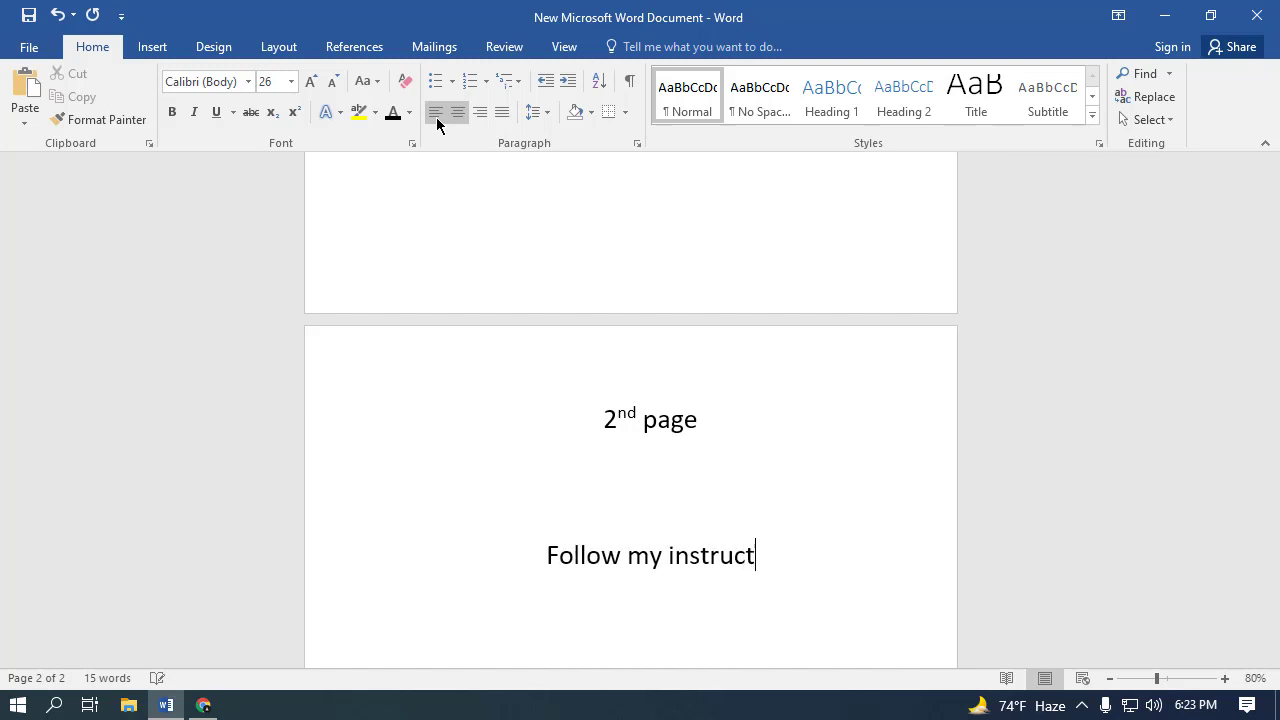
{"action": "type", "text": "ion care"}
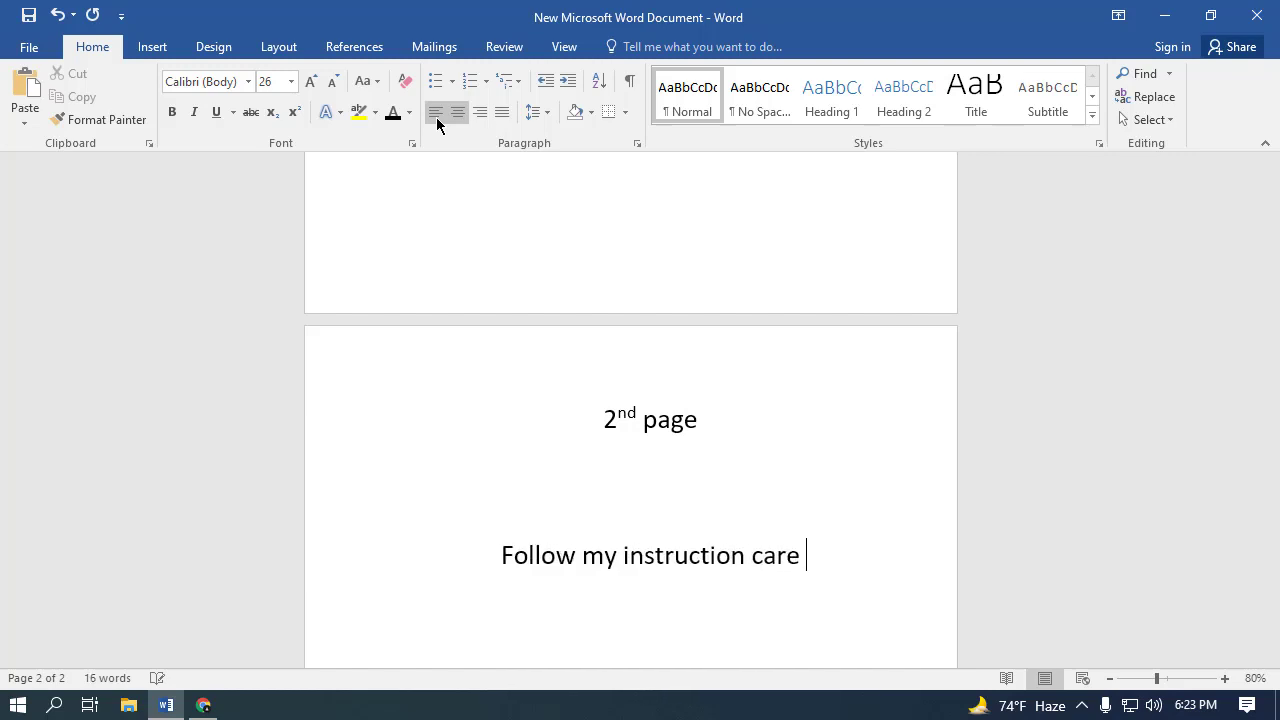
{"action": "key", "text": "BackSpace"}
{"action": "type", "text": "full"}
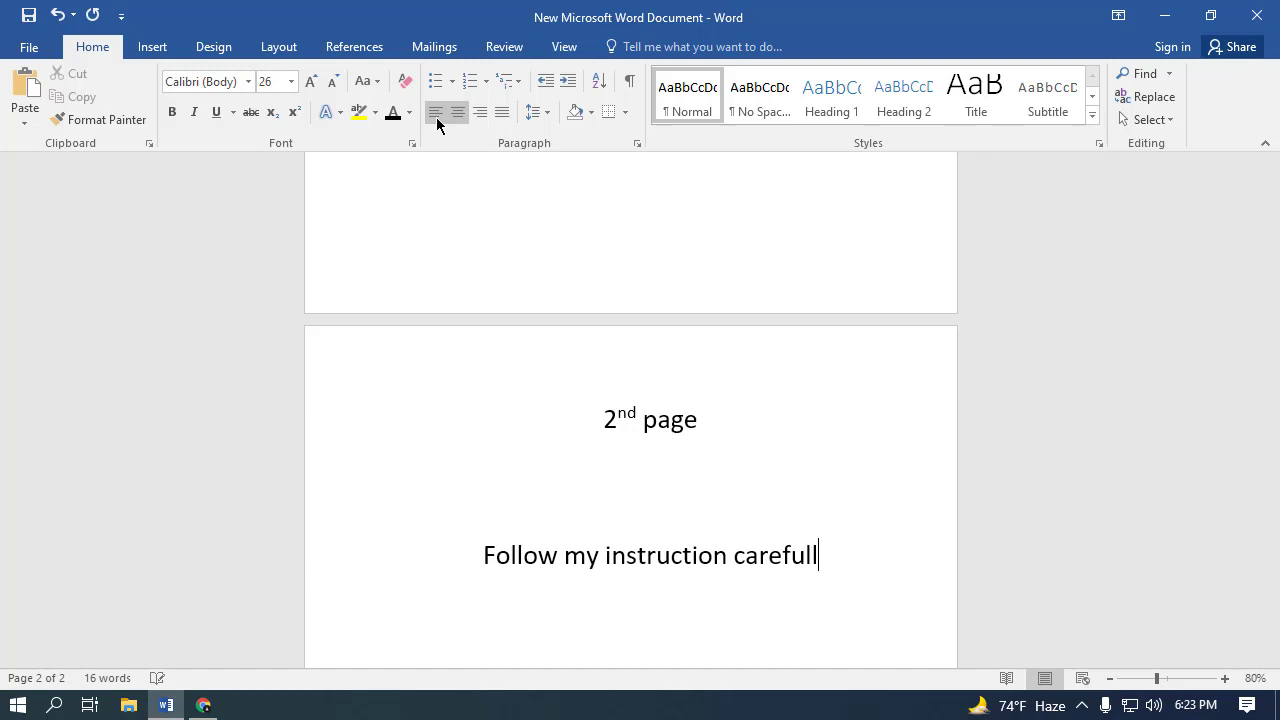
{"action": "type", "text": "y and "}
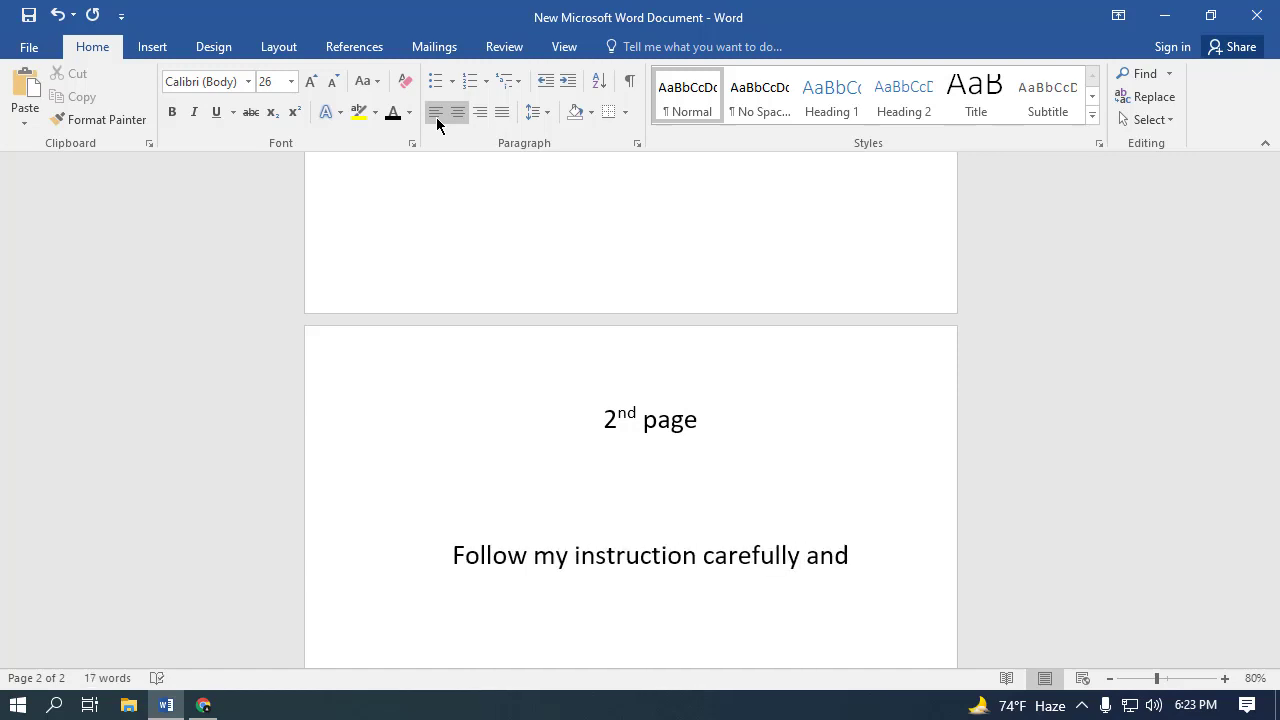
Complete the paragraph on the second page with "create you own pdf document right now"
{"action": "type", "text": "create"}
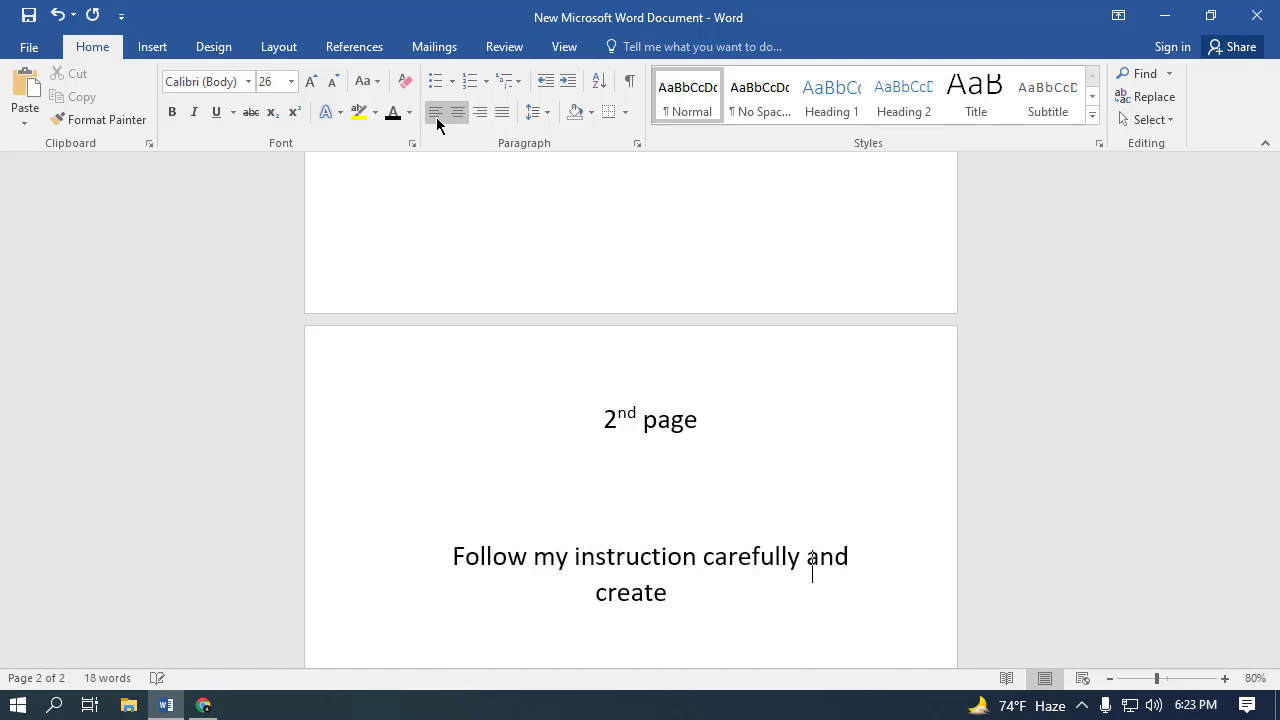
{"action": "type", "text": " you o"}
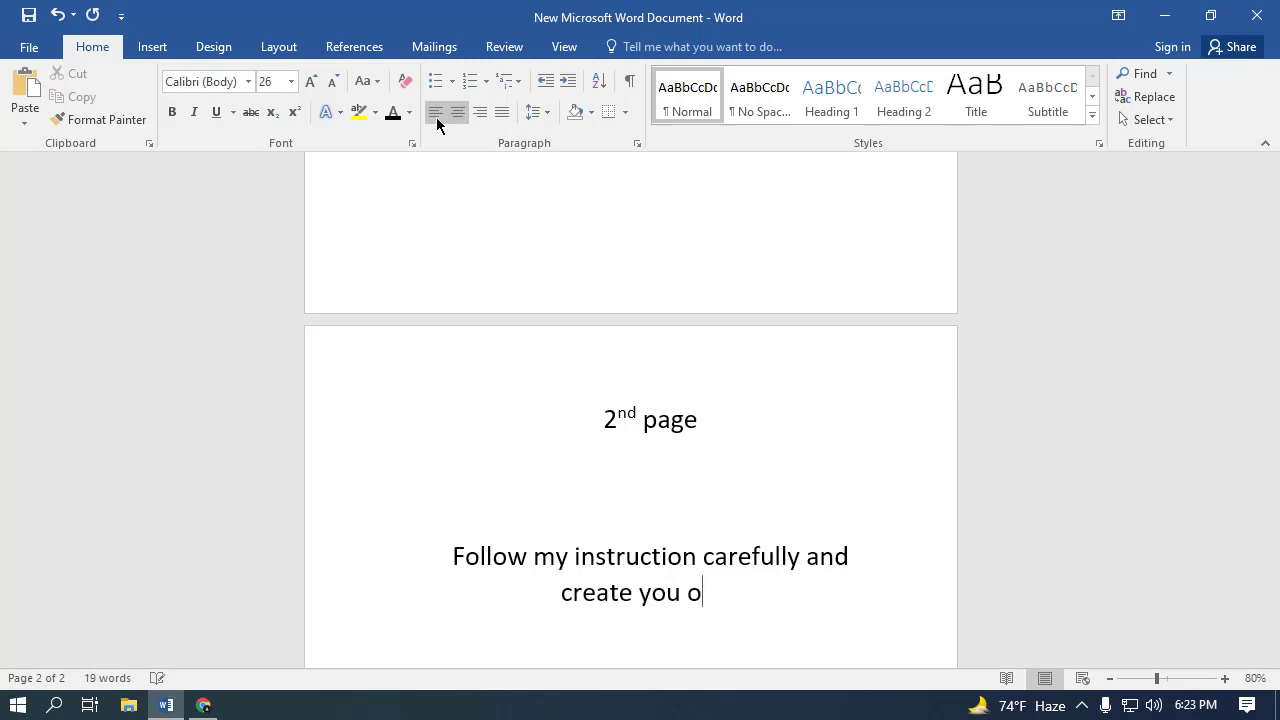
{"action": "type", "text": "wn docum"}
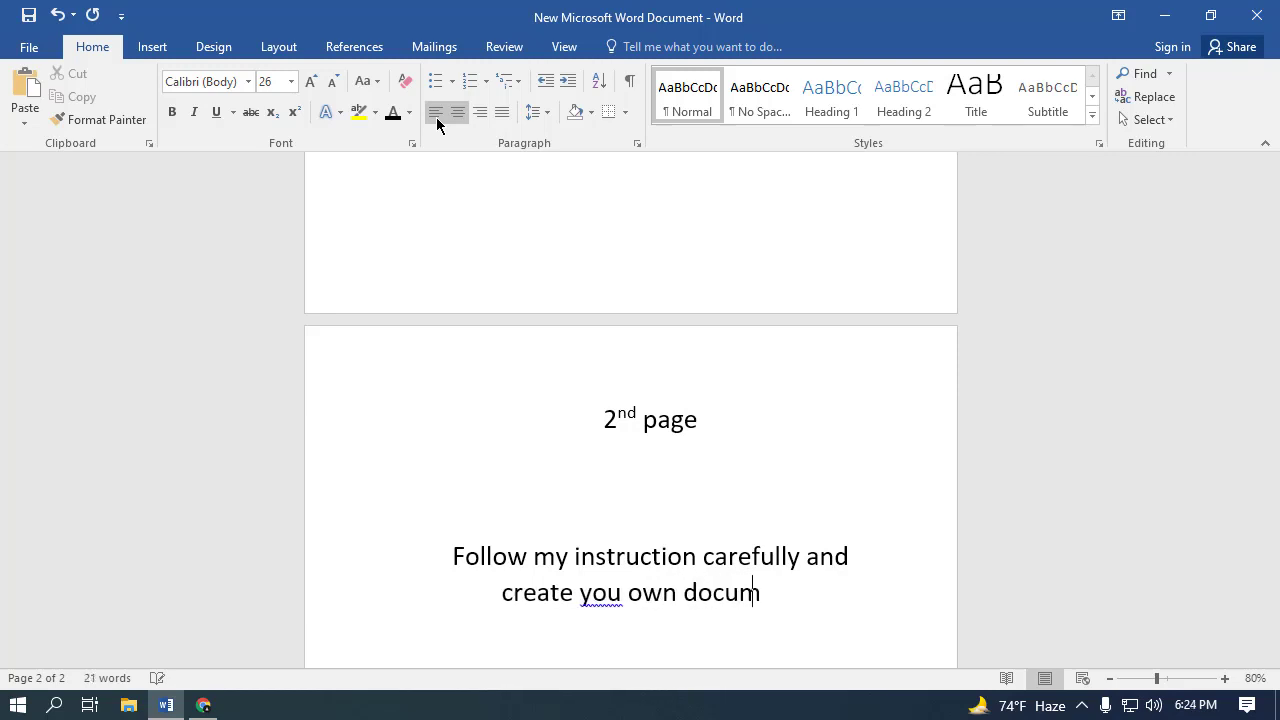
{"action": "key", "text": "BackSpace"}
{"action": "key", "text": "BackSpace"}
{"action": "key", "text": "BackSpace"}
{"action": "key", "text": "BackSpace"}
{"action": "key", "text": "BackSpace"}
{"action": "type", "text": "p"}
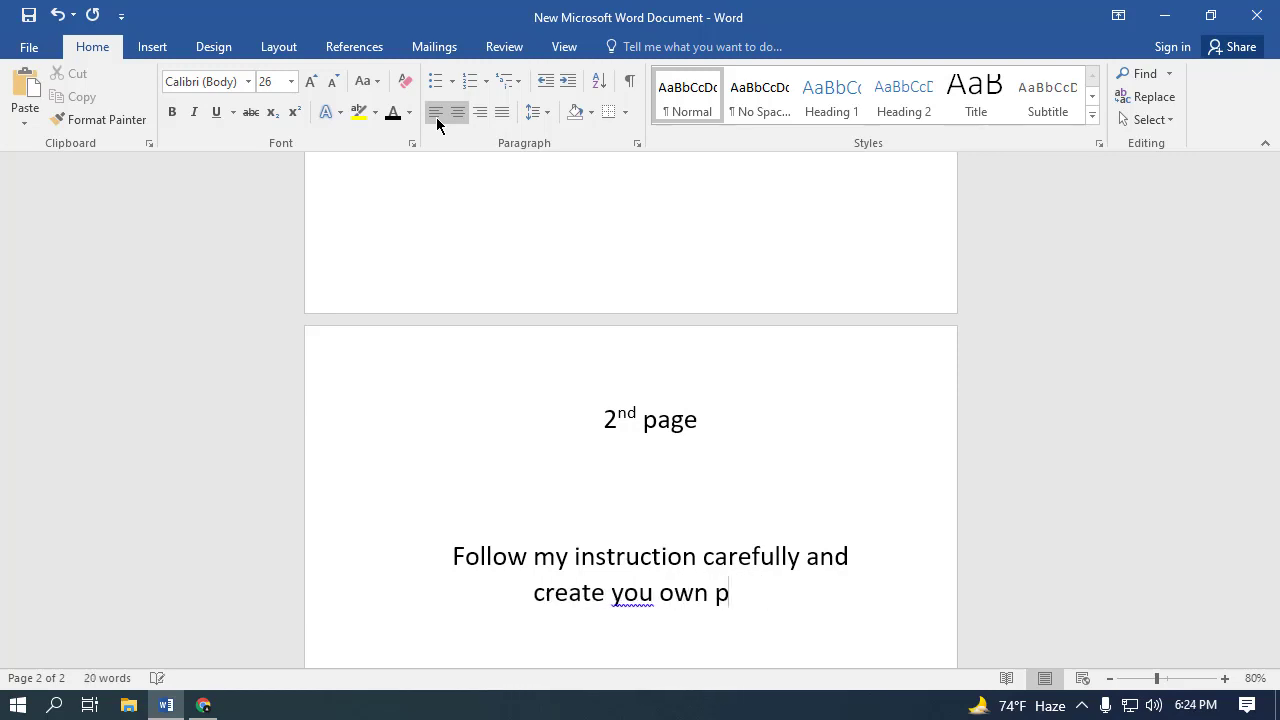
{"action": "type", "text": "df document "}
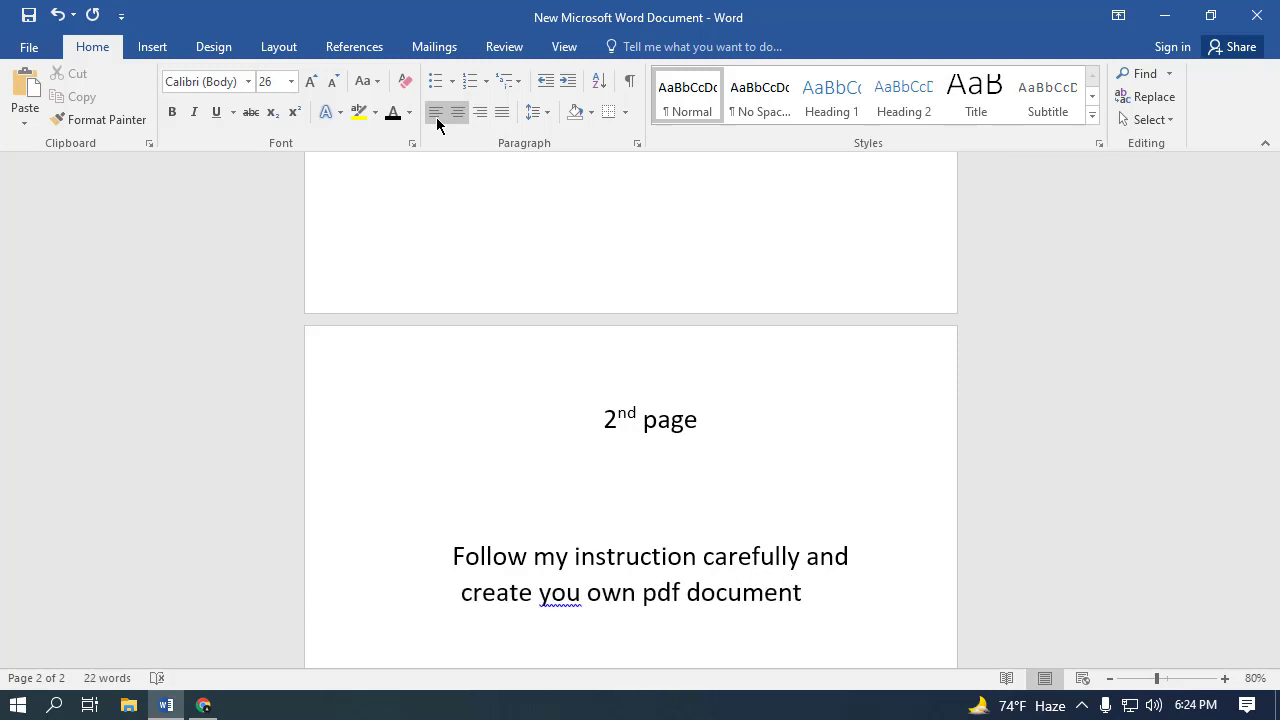
{"action": "type", "text": "right "}
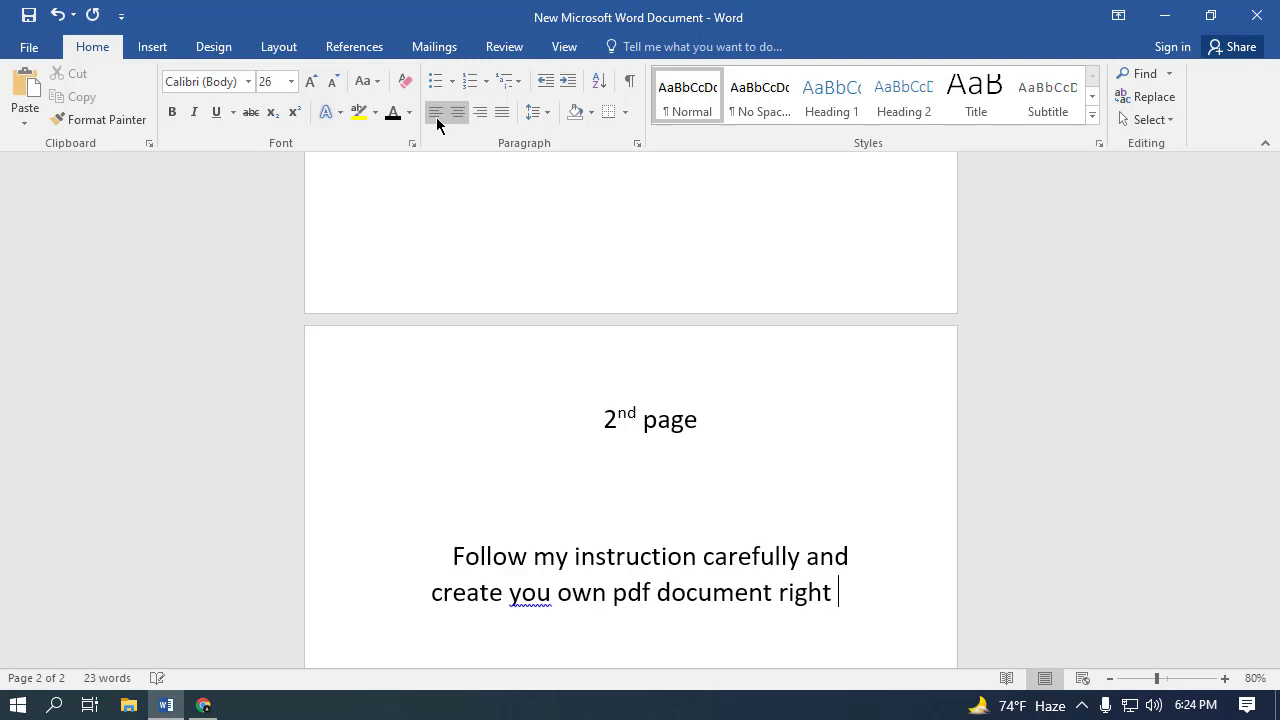
{"action": "type", "text": "now"}
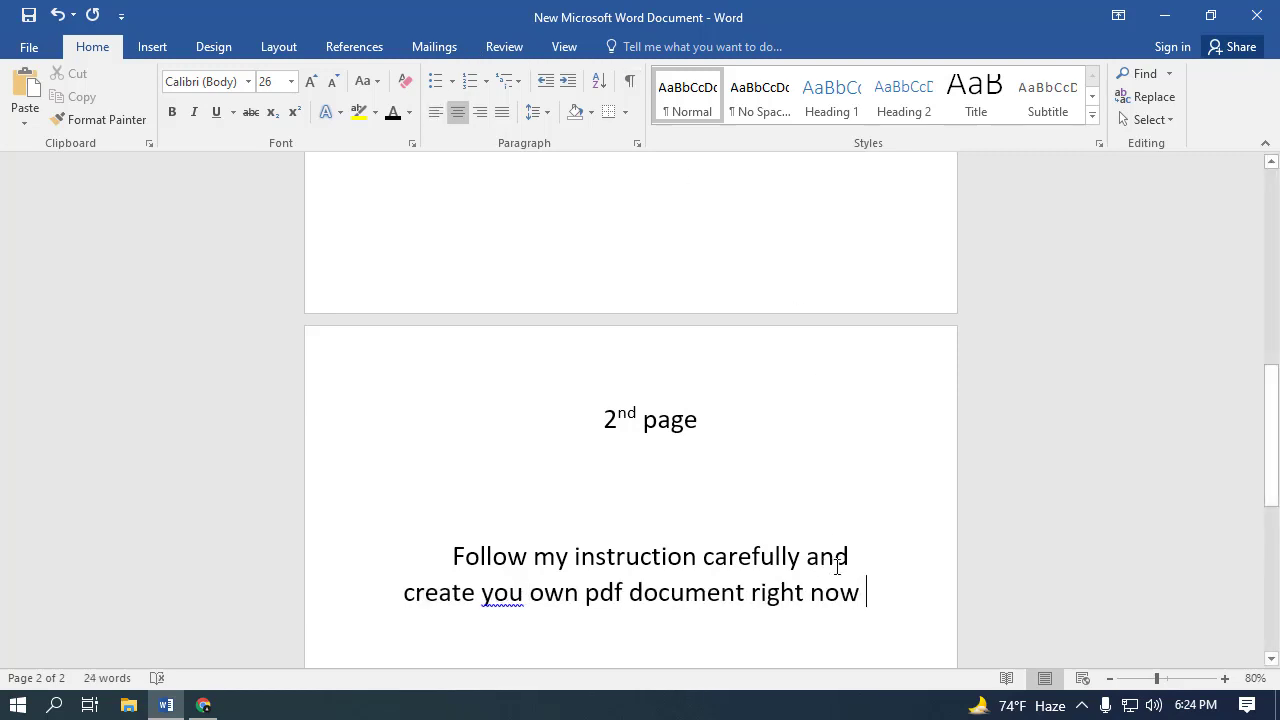
Left-align the instruction paragraph on the second page and indent its second line to line up with the first
{"action": "triple_click", "coordinate": [858, 591]}
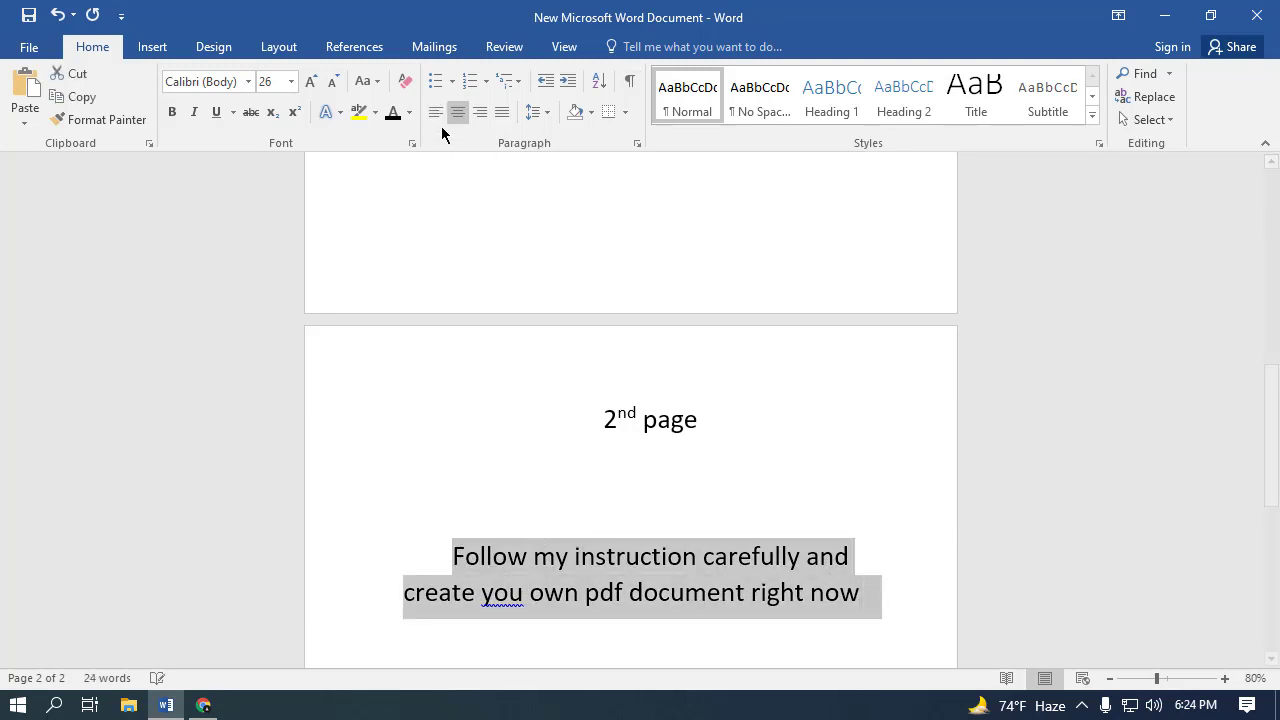
{"action": "left_click", "coordinate": [433, 115]}
{"action": "left_click", "coordinate": [494, 555]}
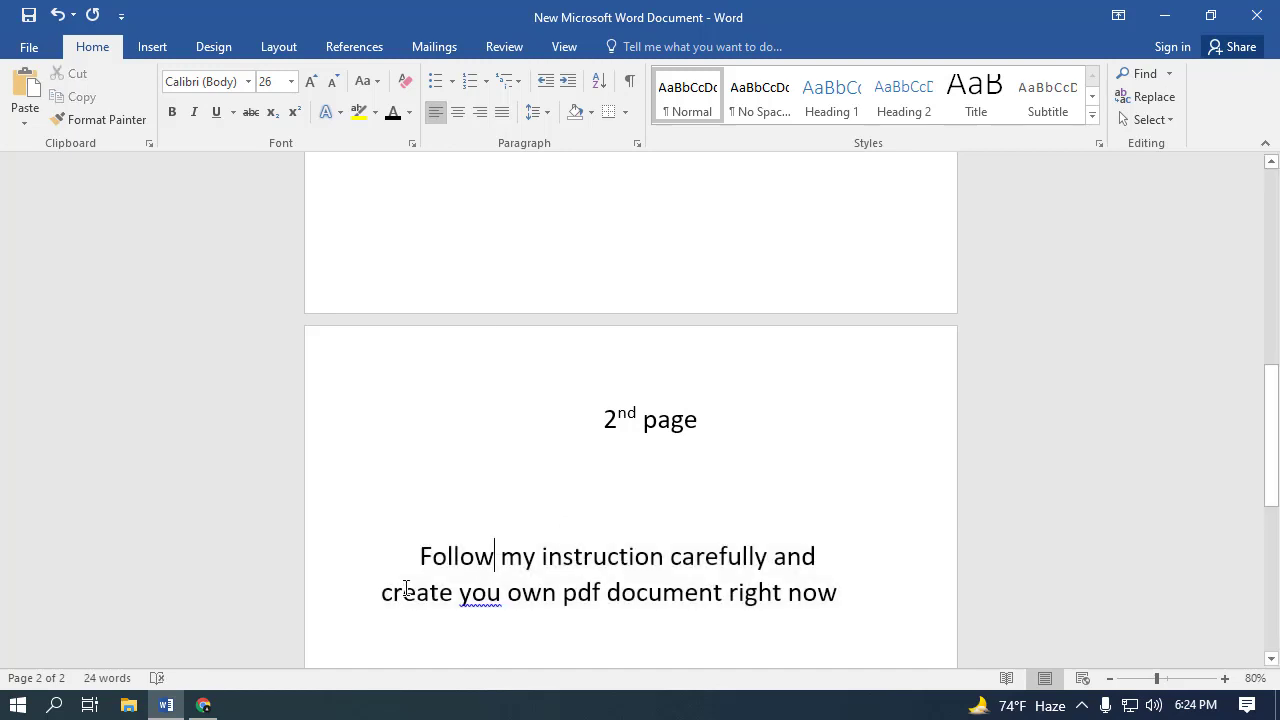
{"action": "key", "text": "Tab"}
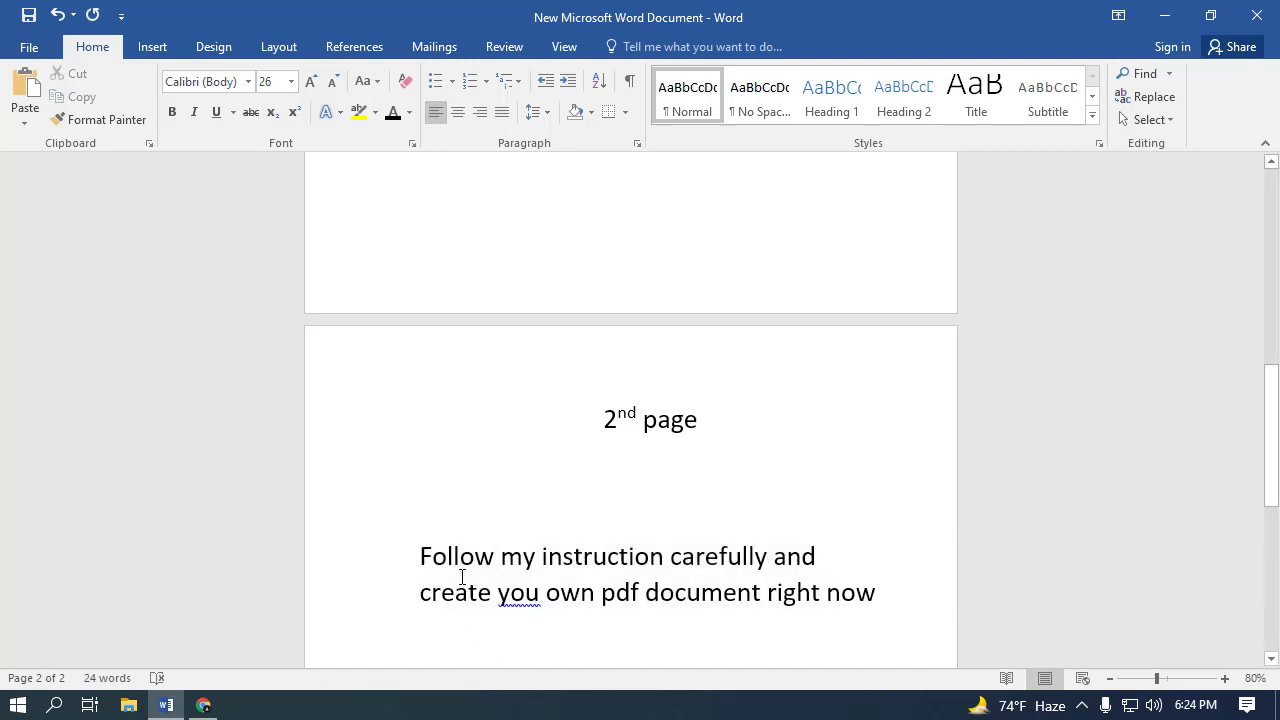
Try justified alignment on the instruction paragraph and return it to left alignment
{"action": "left_click", "coordinate": [467, 592]}
{"action": "left_click", "coordinate": [502, 111]}
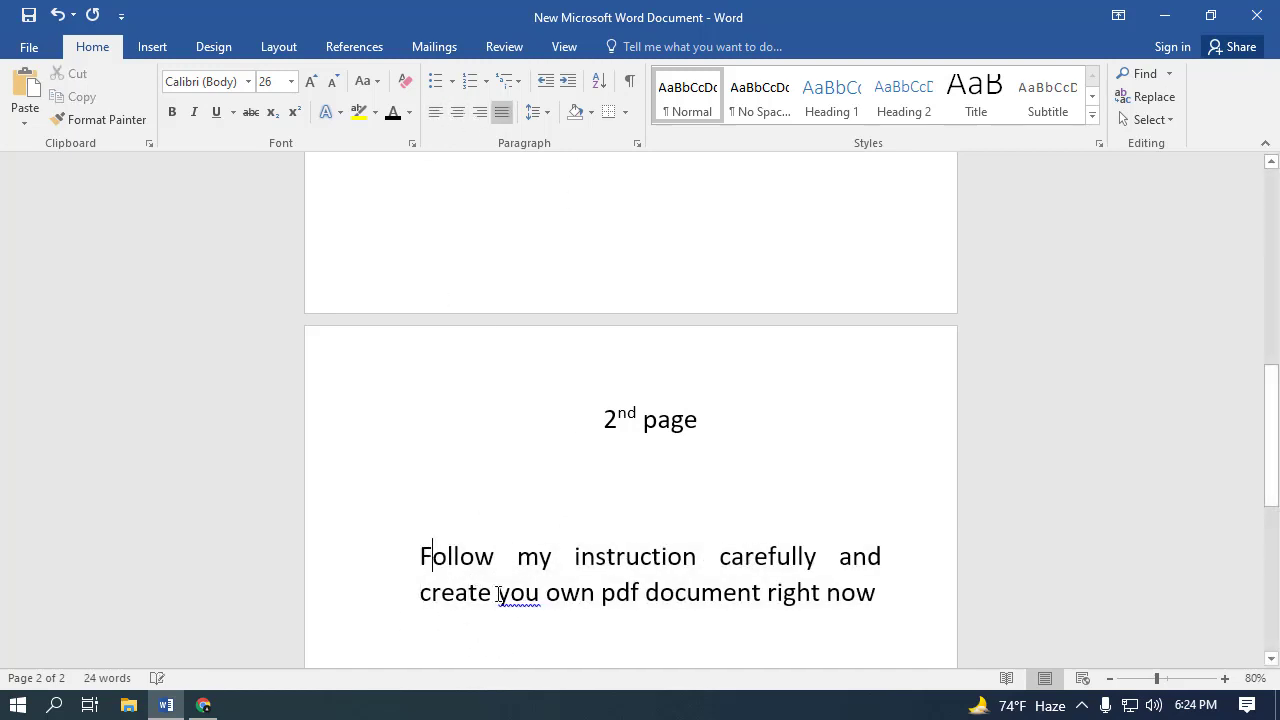
{"action": "key", "text": "ctrl+Right"}
{"action": "left_click", "coordinate": [435, 114]}
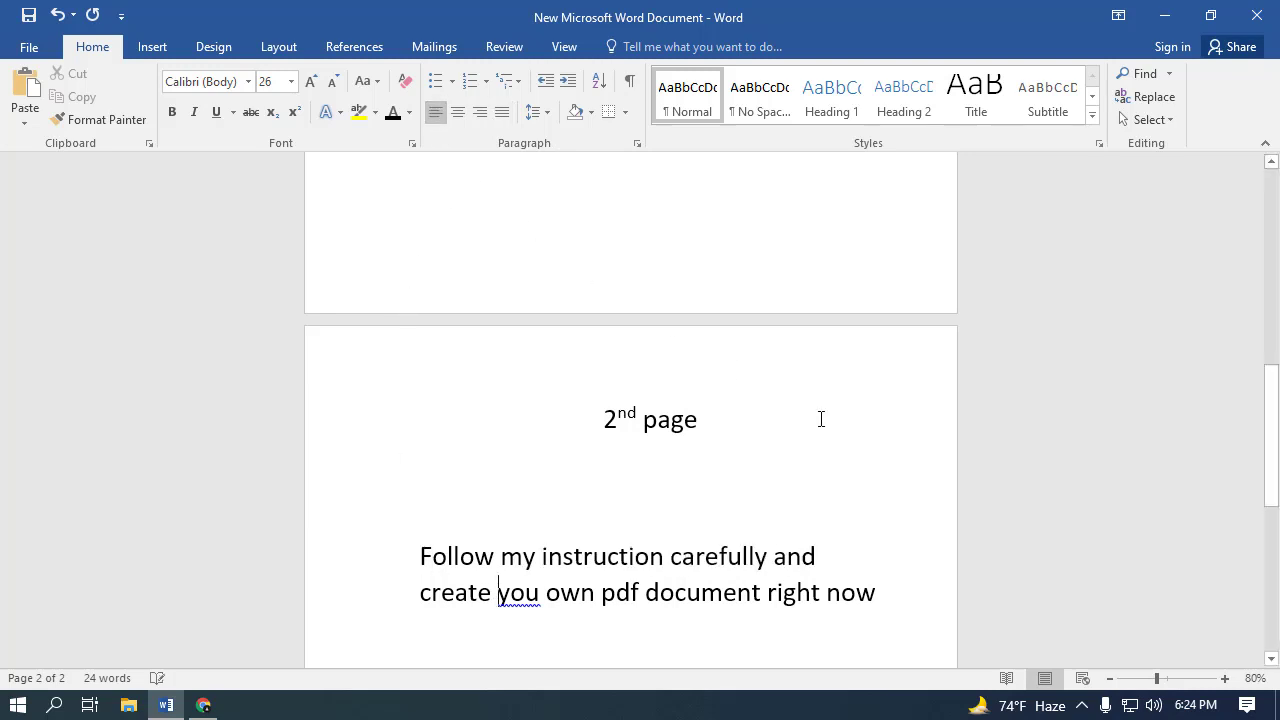
Review both pages of the document, from the picture and caption to the end of the second page
{"action": "scroll", "coordinate": [838, 570], "scroll_direction": "down", "scroll_amount": 2}
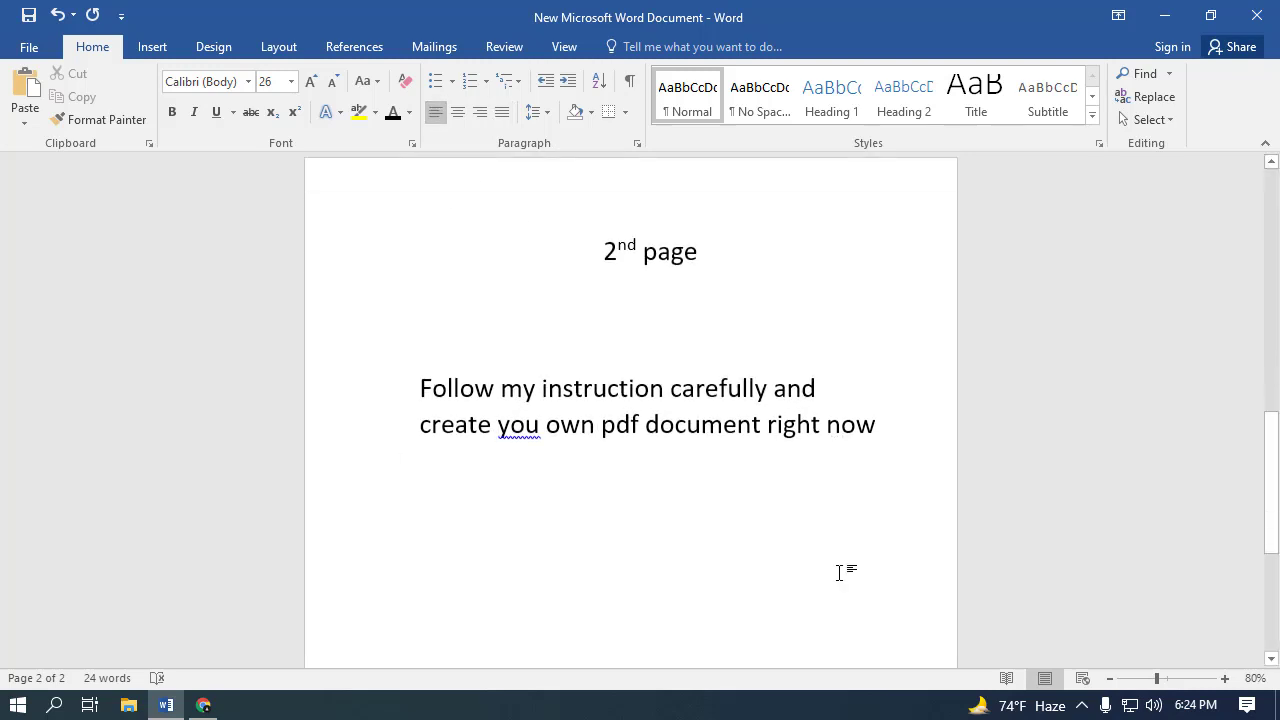
{"action": "scroll", "coordinate": [791, 460], "scroll_direction": "up", "scroll_amount": 1}
{"action": "scroll", "coordinate": [790, 475], "scroll_direction": "down", "scroll_amount": 3}
{"action": "scroll", "coordinate": [790, 475], "scroll_direction": "down", "scroll_amount": 2}
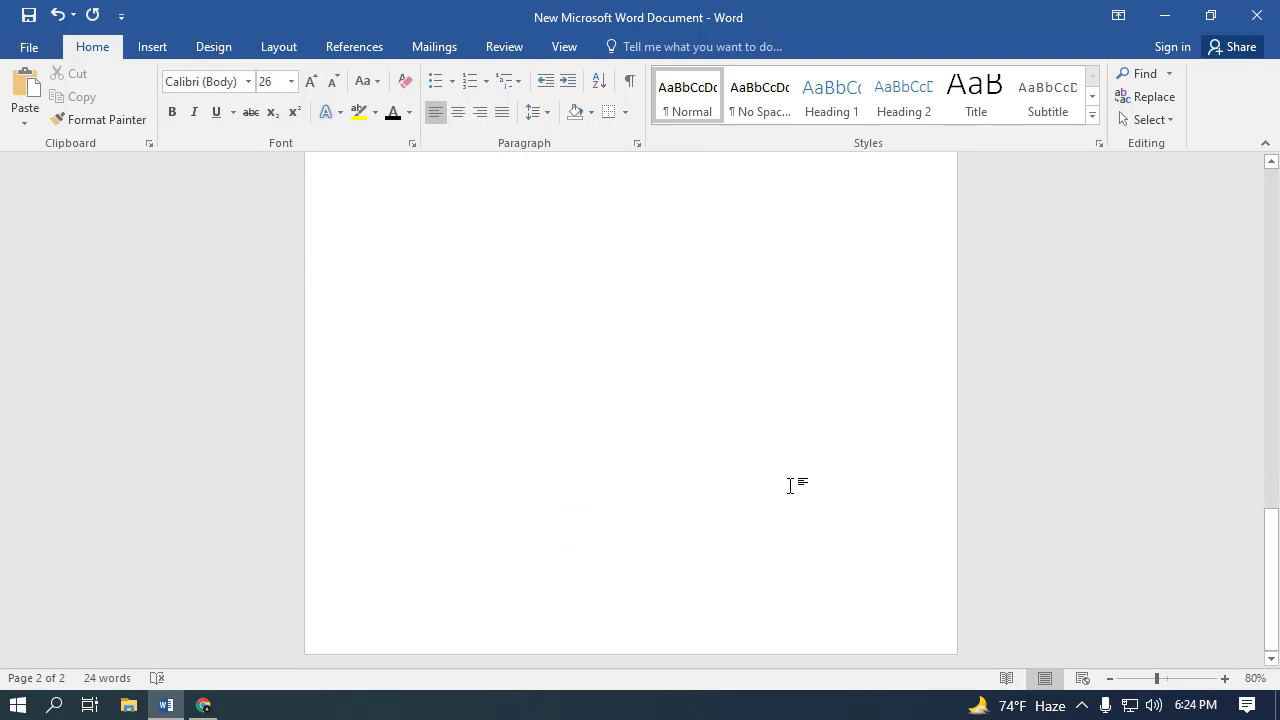
{"action": "scroll", "coordinate": [789, 485], "scroll_direction": "up", "scroll_amount": 9}
{"action": "scroll", "coordinate": [790, 495], "scroll_direction": "up", "scroll_amount": 3}
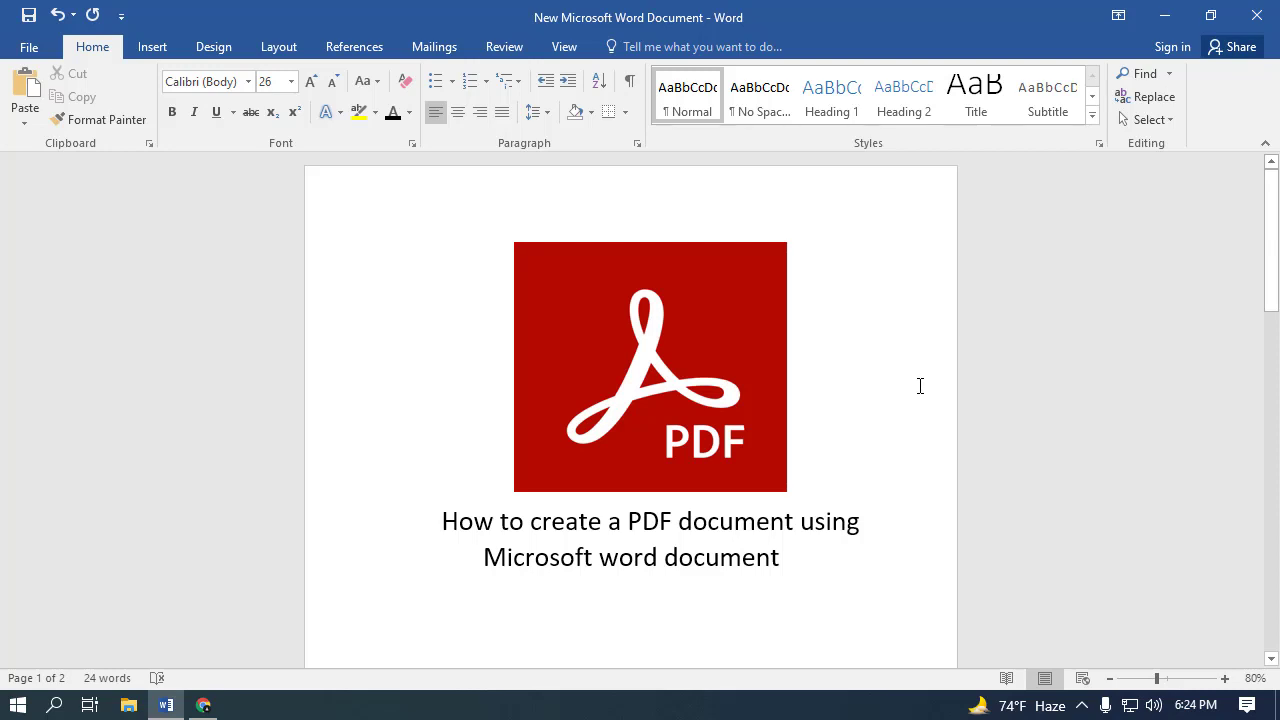
{"action": "scroll", "coordinate": [920, 386], "scroll_direction": "down", "scroll_amount": 8}
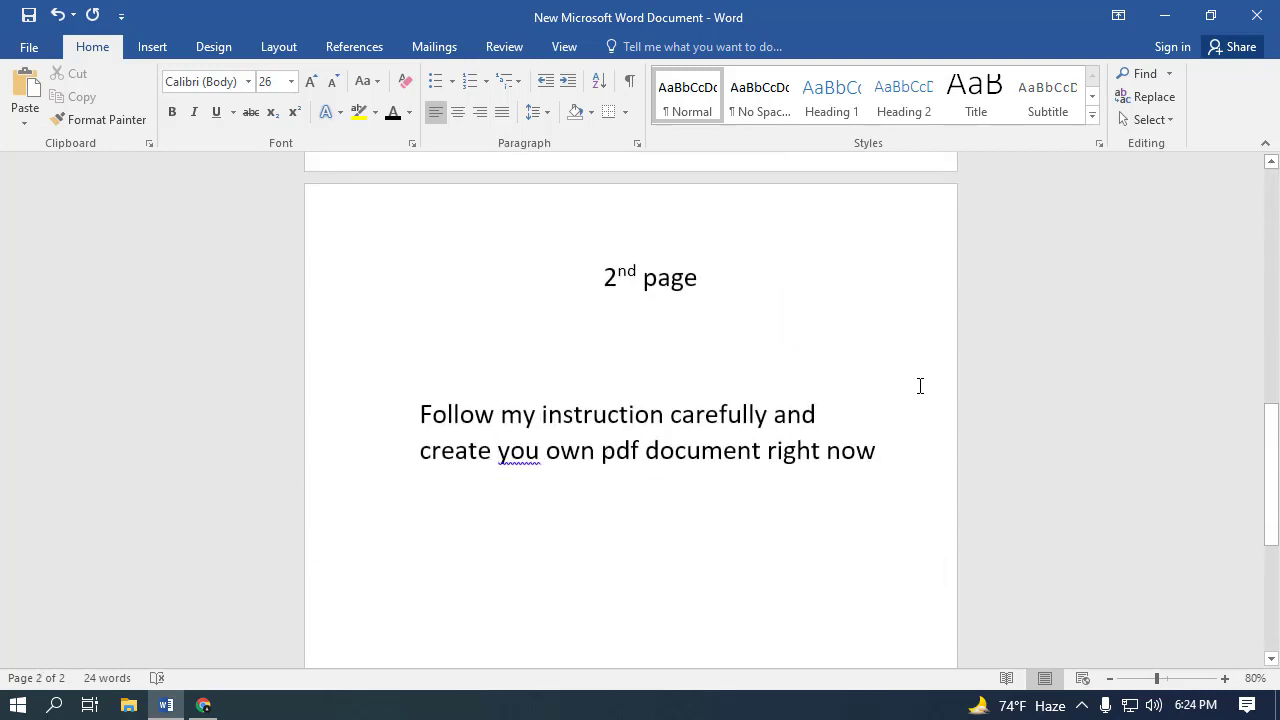
{"action": "scroll", "coordinate": [920, 386], "scroll_direction": "down", "scroll_amount": 5}
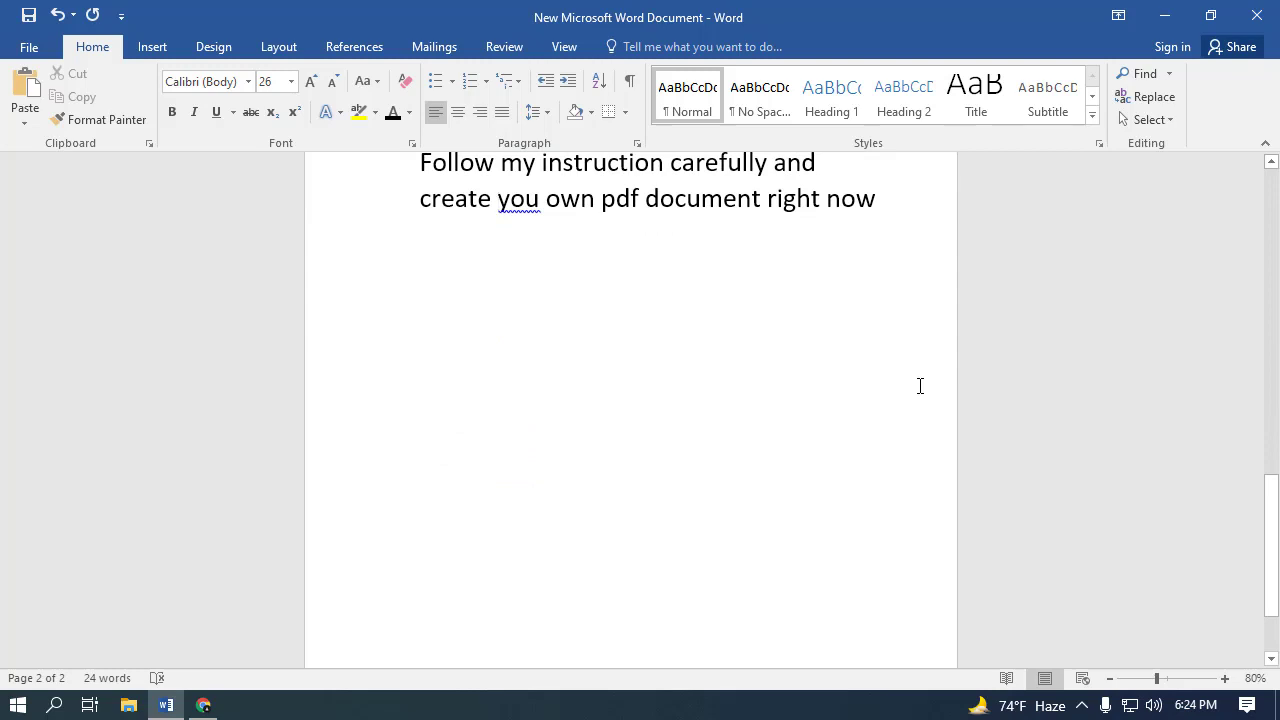
{"action": "scroll", "coordinate": [917, 380], "scroll_direction": "up", "scroll_amount": 16}
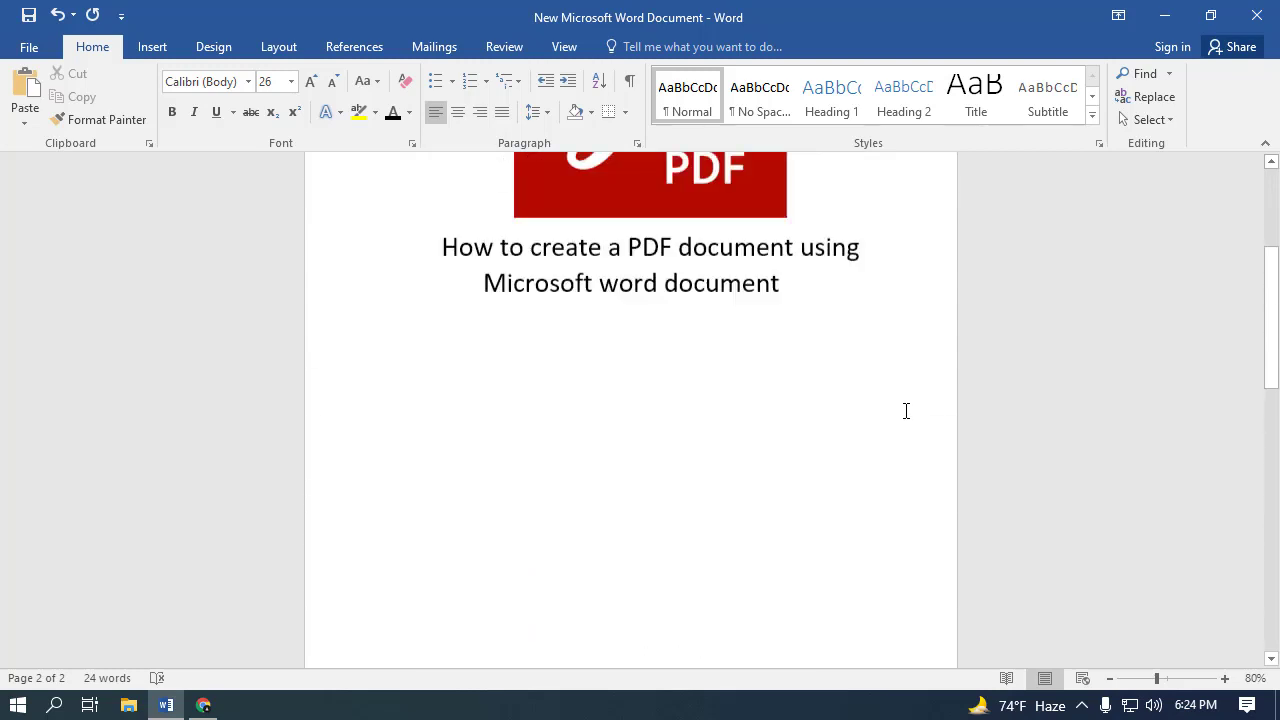
{"action": "scroll", "coordinate": [906, 411], "scroll_direction": "up", "scroll_amount": 5}
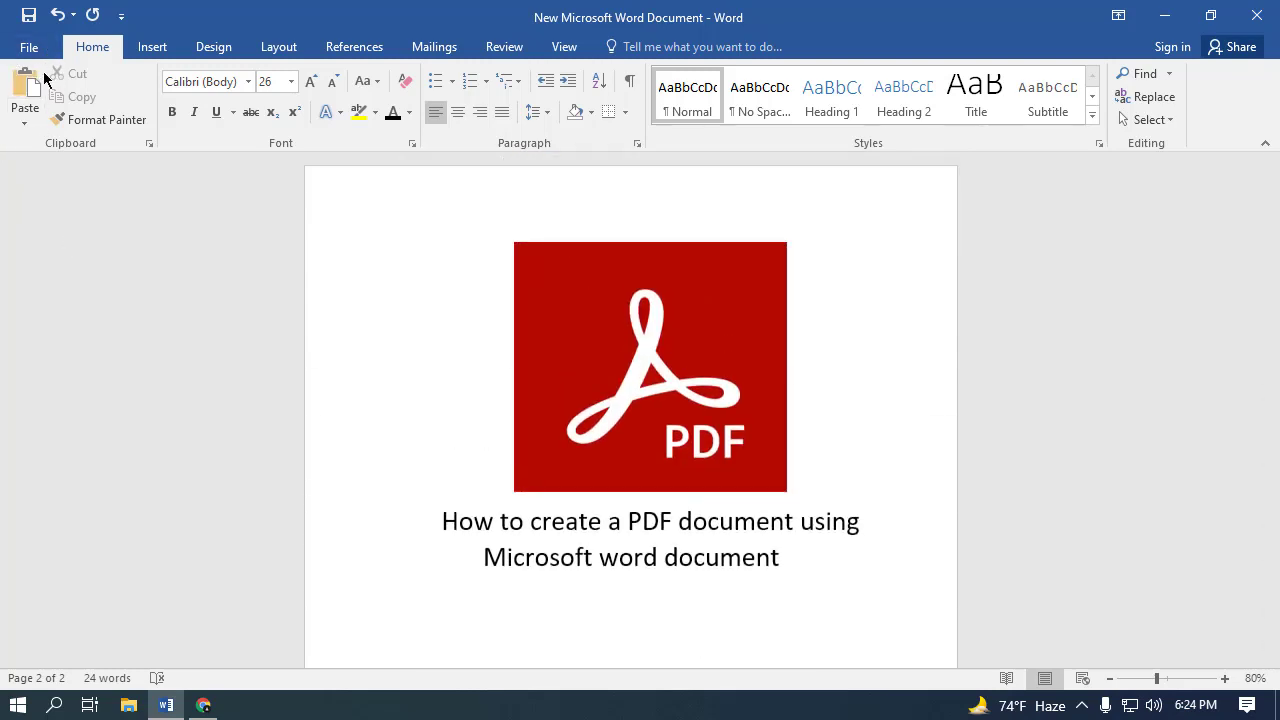
Open the document's print settings and use Microsoft Print to PDF as the printer
{"action": "left_click", "coordinate": [29, 47]}
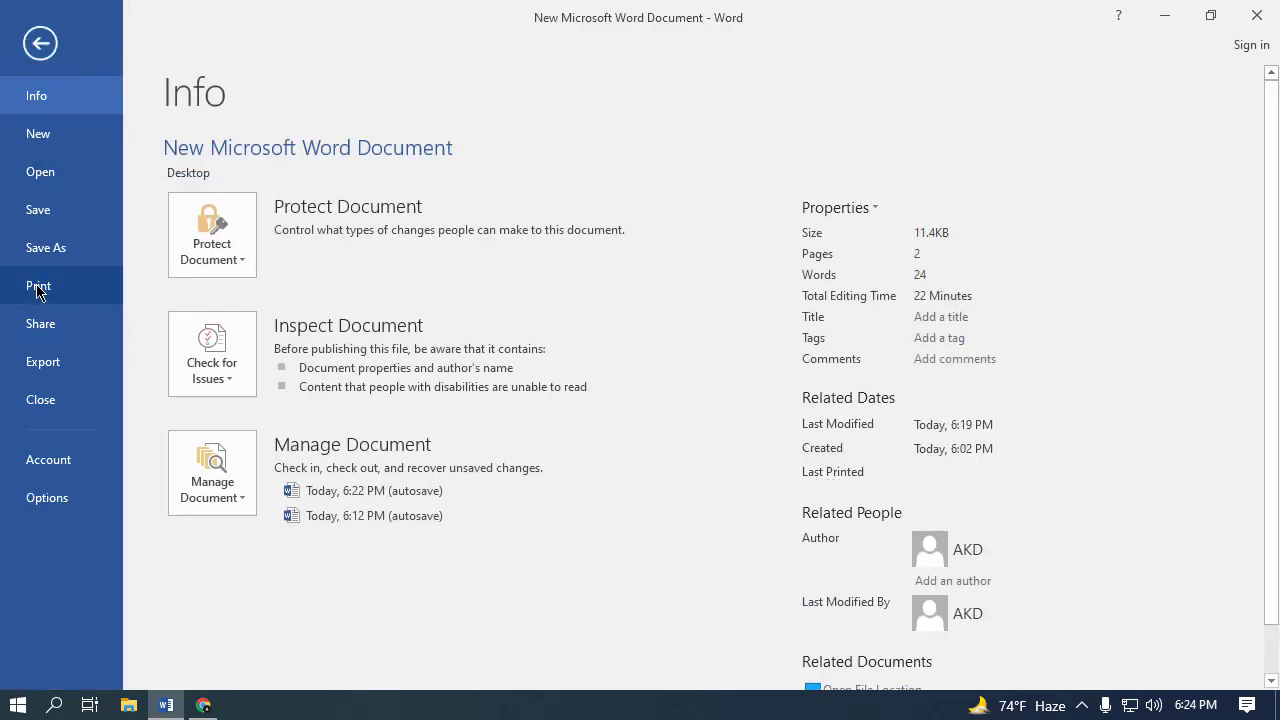
{"action": "left_click", "coordinate": [38, 289]}
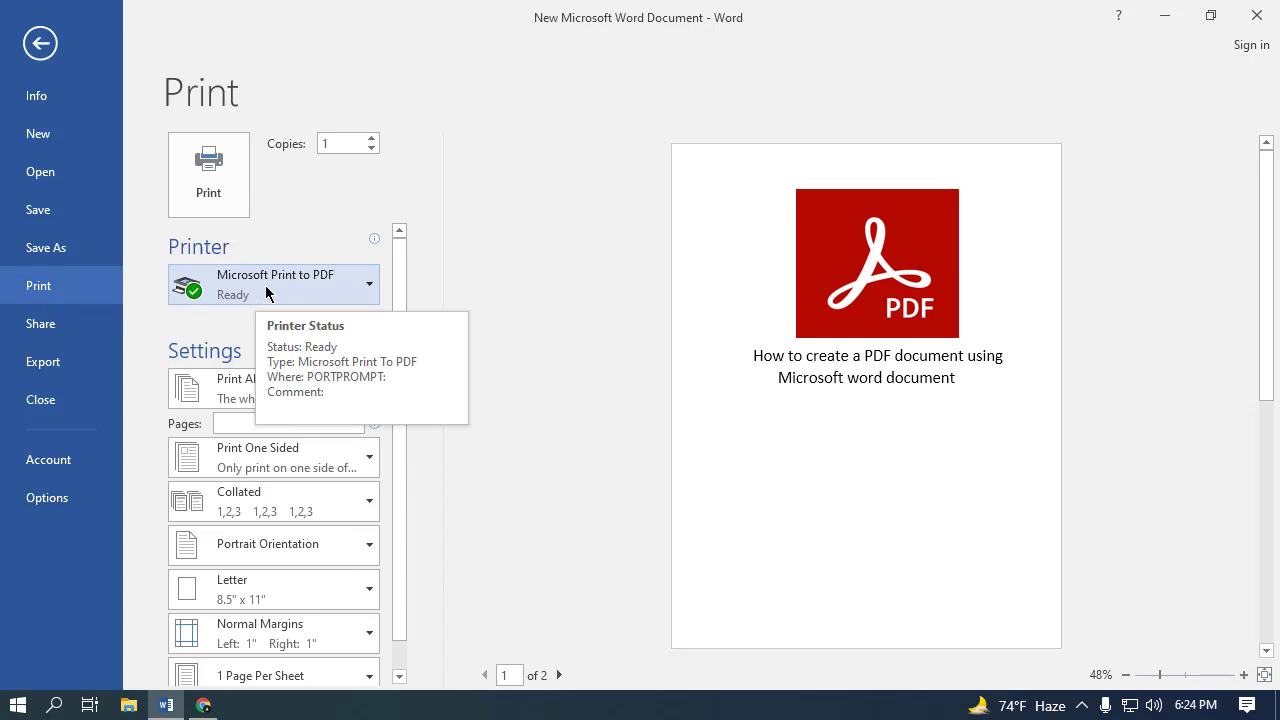
{"action": "left_click", "coordinate": [303, 289]}
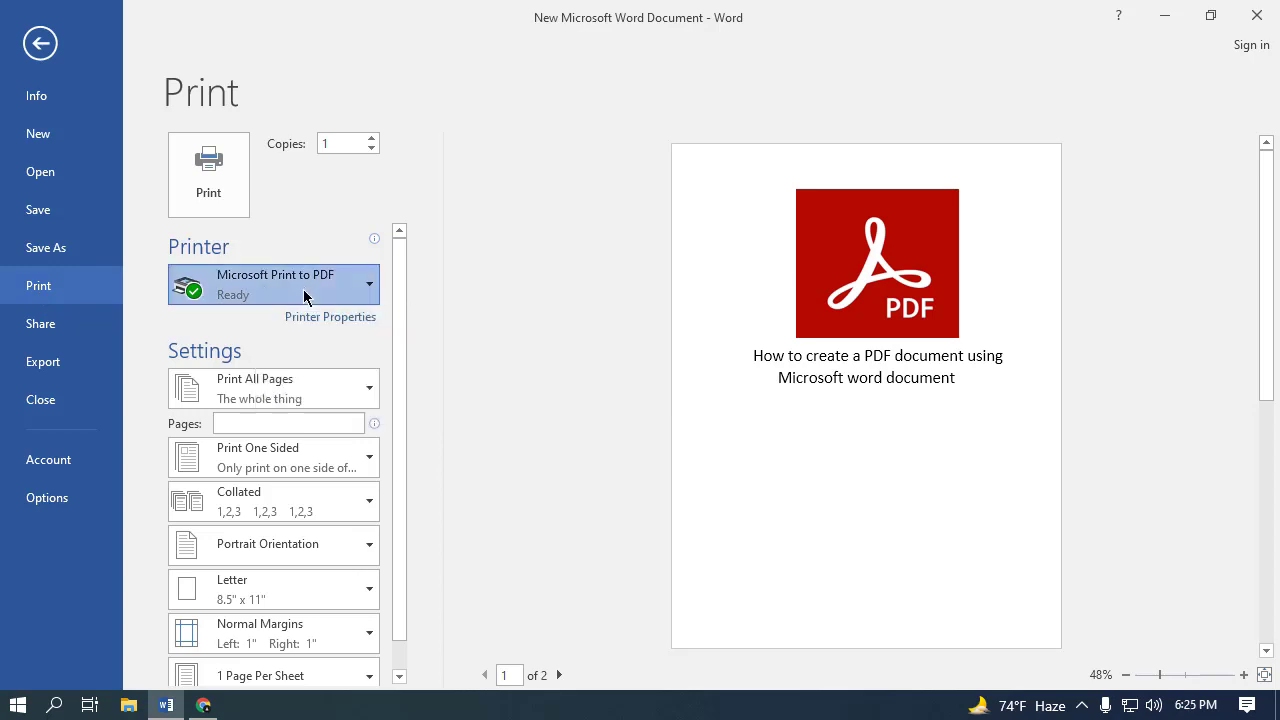
{"action": "left_click", "coordinate": [270, 388]}
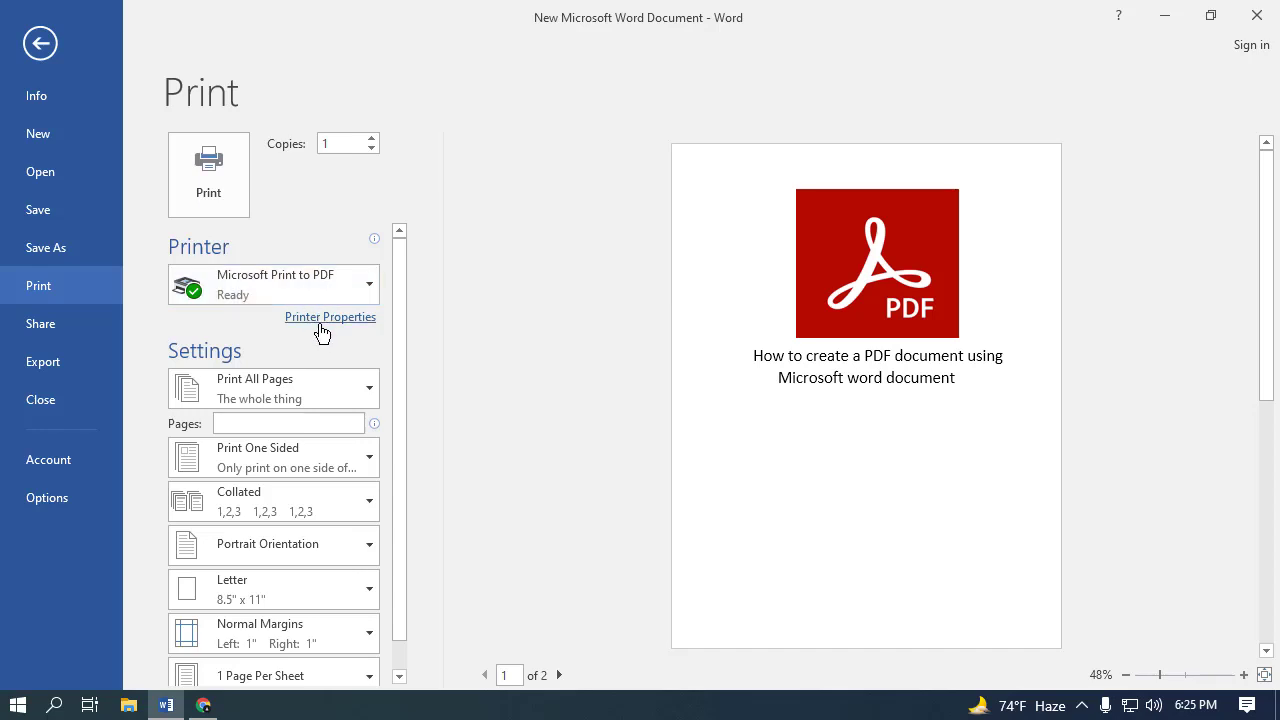
Open the PDF printer's properties and choose Portrait as the page orientation
{"action": "left_click", "coordinate": [320, 325]}
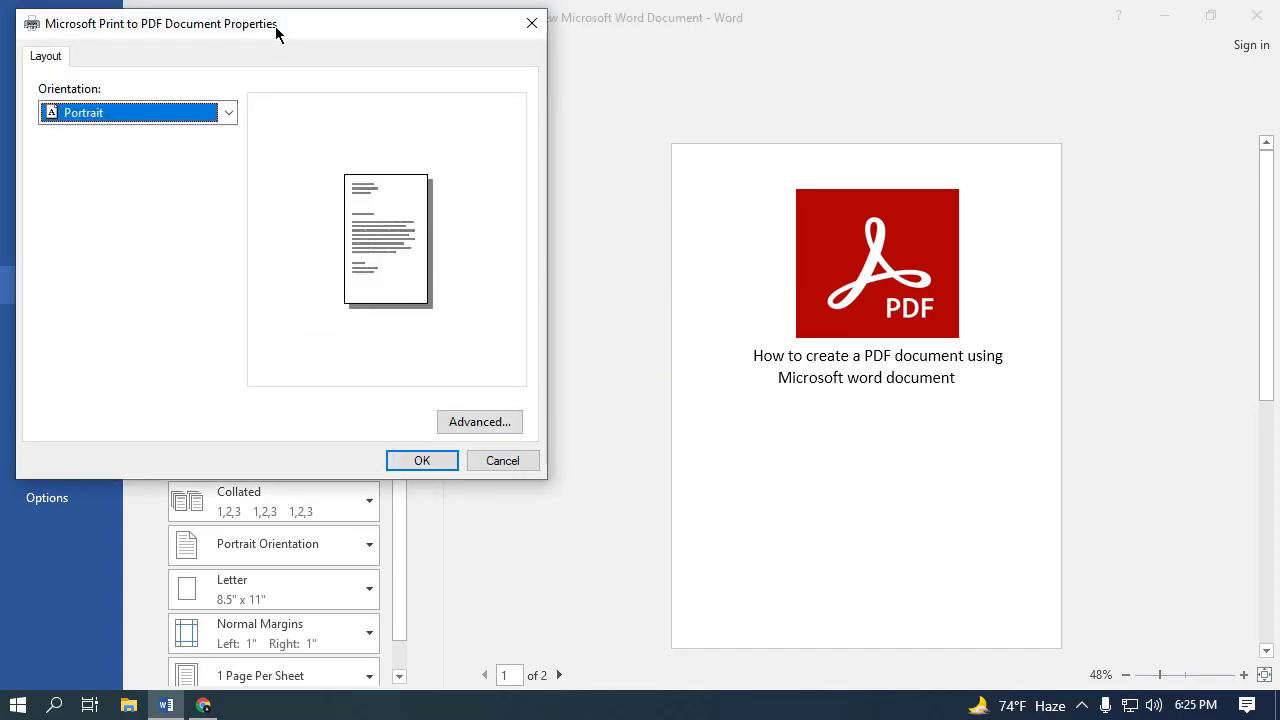
{"action": "left_click_drag", "start_coordinate": [277, 34], "coordinate": [666, 157]}
{"action": "left_click", "coordinate": [600, 240]}
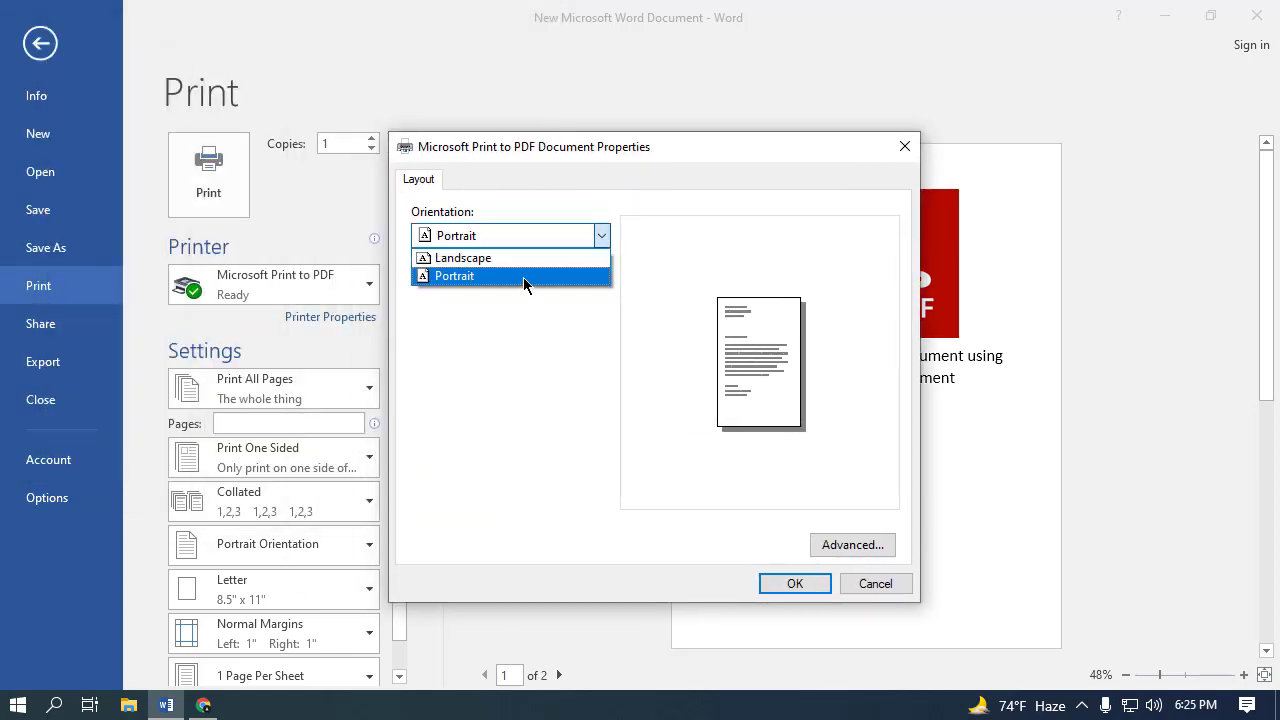
{"action": "left_click", "coordinate": [523, 277]}
Set the paper size to A4 in the PDF printer's advanced options and accept them
{"action": "left_click", "coordinate": [845, 549]}
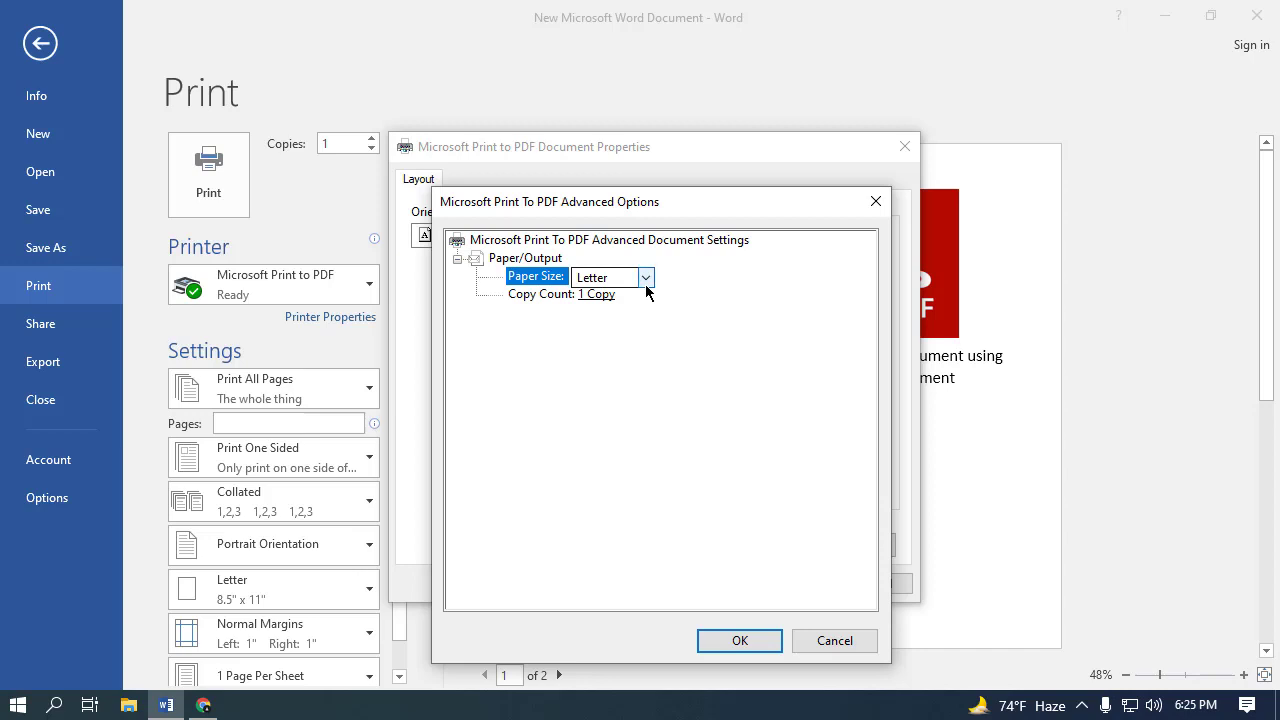
{"action": "left_click", "coordinate": [643, 279]}
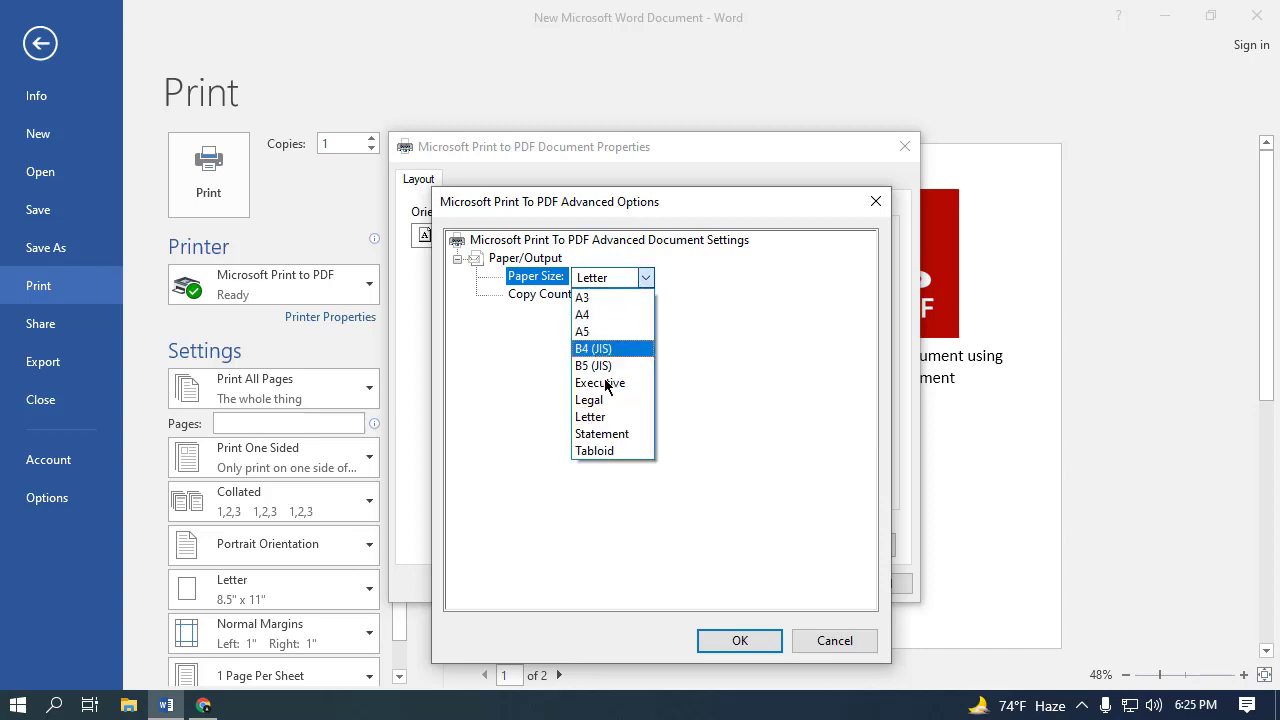
{"action": "left_click", "coordinate": [600, 313]}
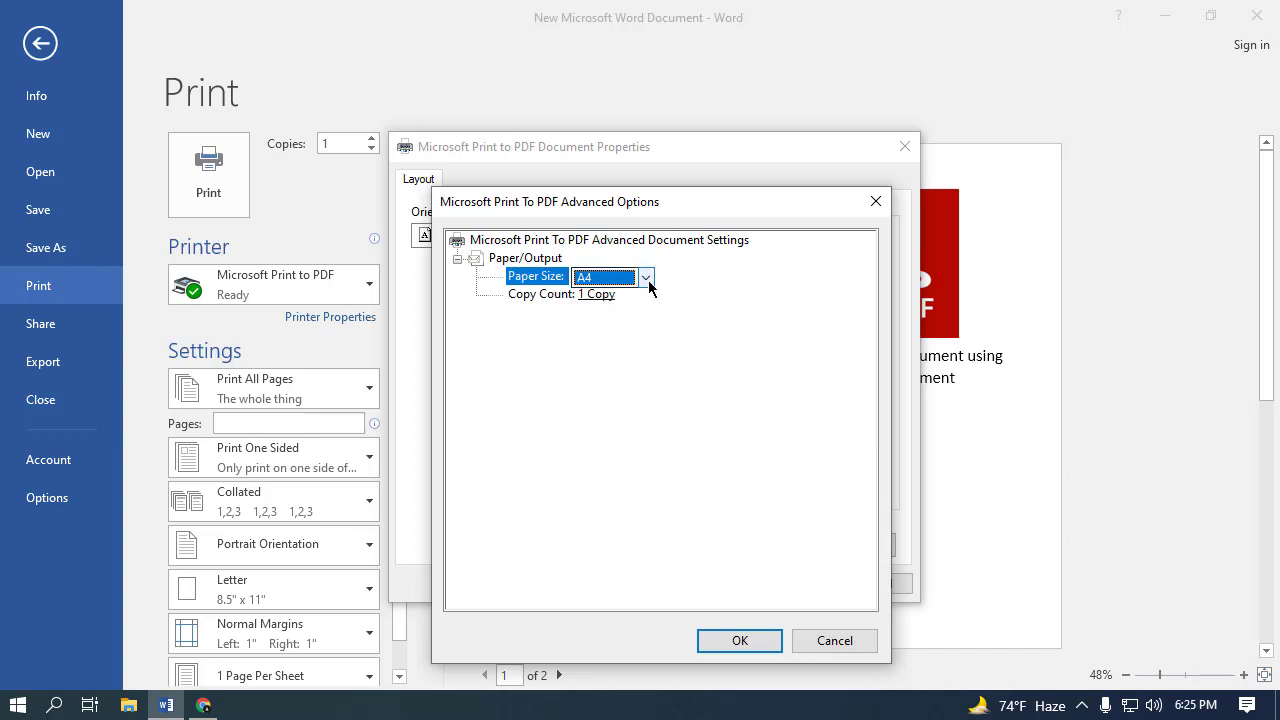
{"action": "left_click", "coordinate": [740, 640]}
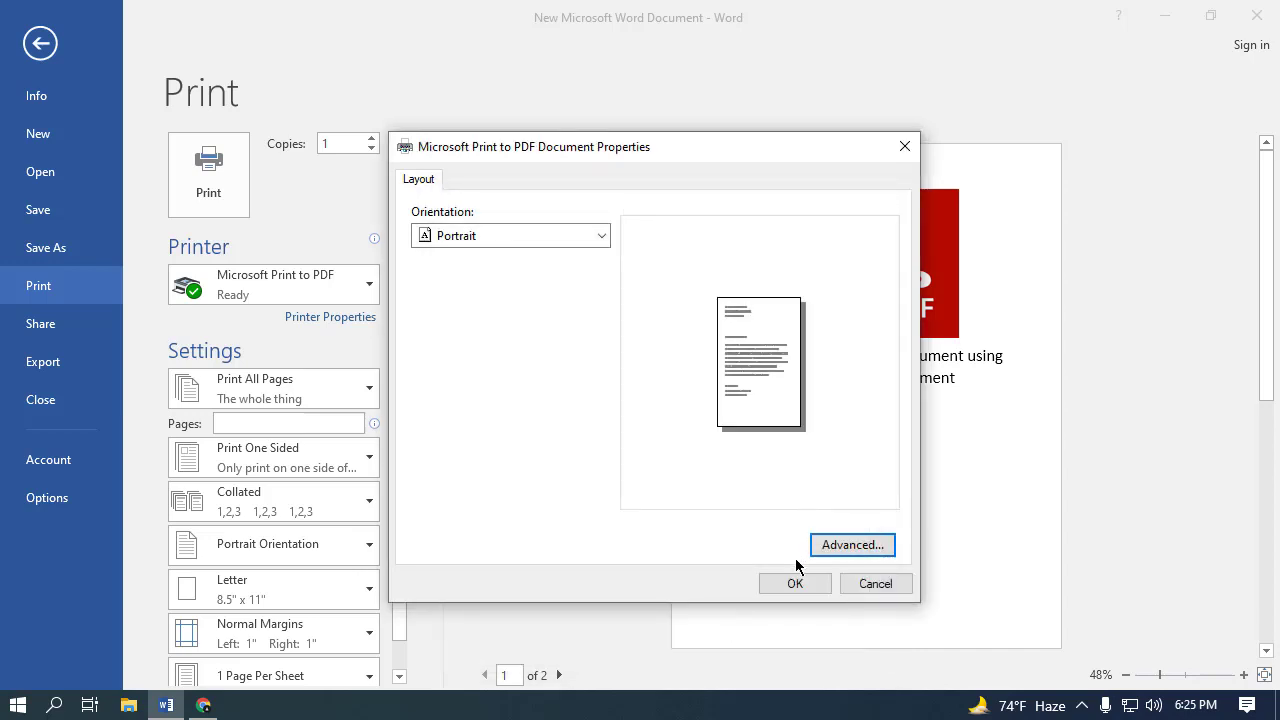
Accept the PDF printer's properties and print the document with Microsoft Print to PDF
{"action": "left_click", "coordinate": [793, 585]}
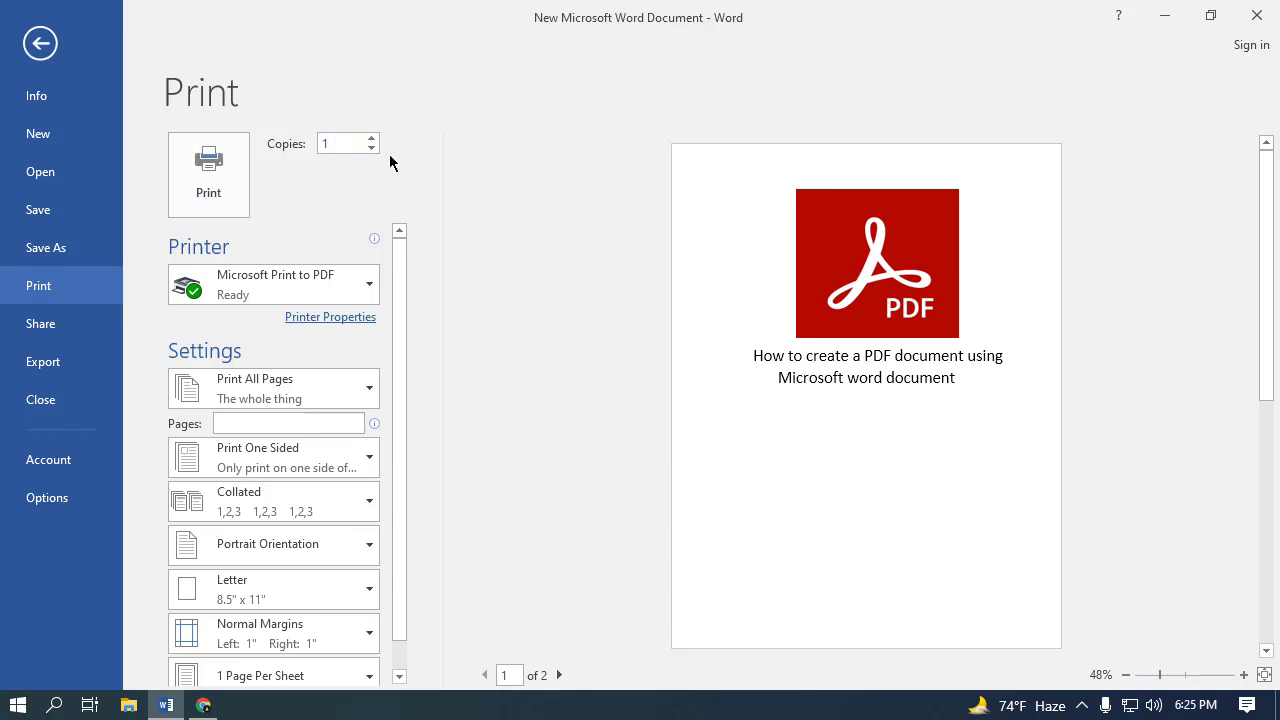
{"action": "left_click", "coordinate": [226, 179]}
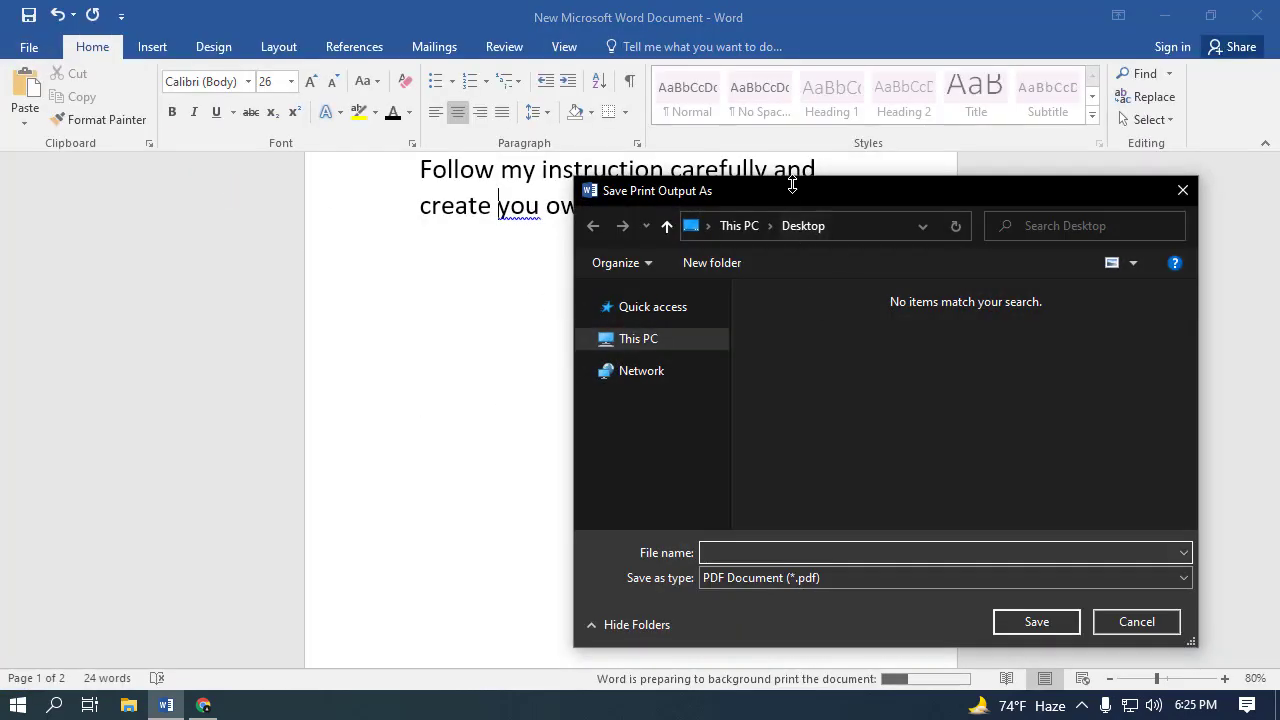
{"action": "left_click_drag", "start_coordinate": [772, 166], "coordinate": [472, 162]}
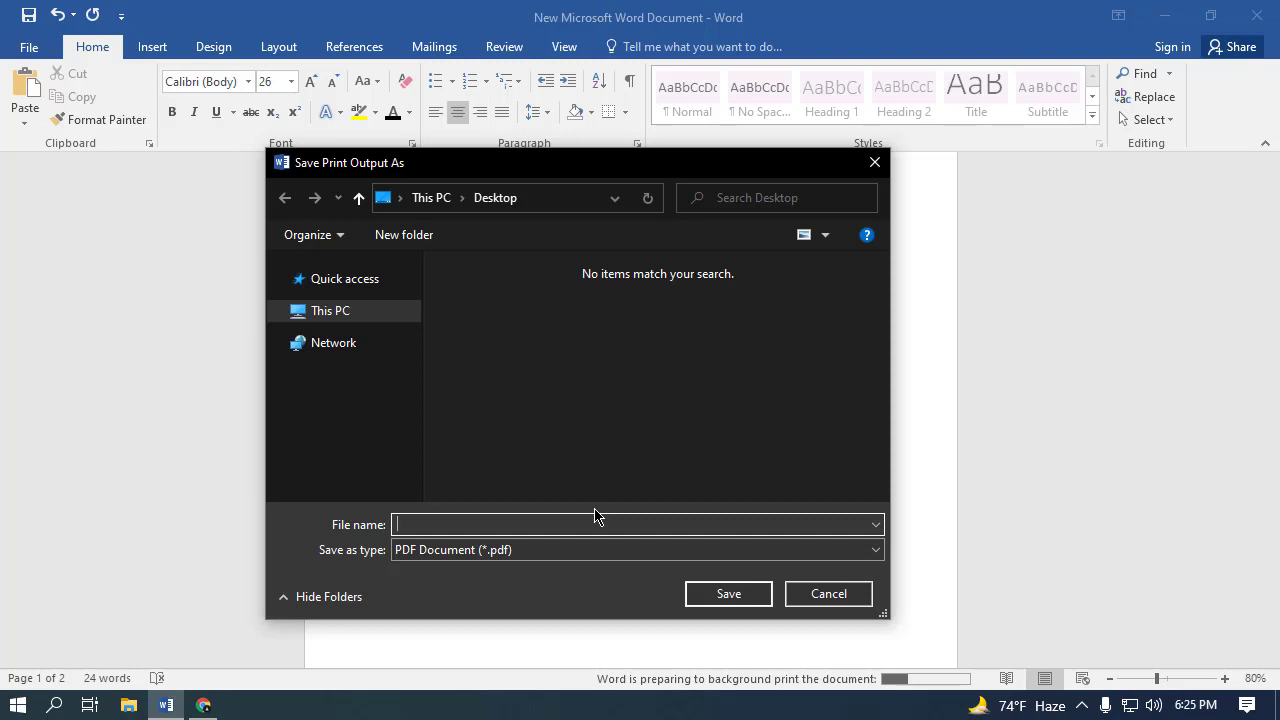
Save the print output on the Desktop as a PDF document named "Word to pdf"
{"action": "type", "text": "Pd"}
{"action": "key", "text": "BackSpace"}
{"action": "key", "text": "BackSpace"}
{"action": "type", "text": "Word to pd"}
{"action": "left_click", "coordinate": [728, 597]}
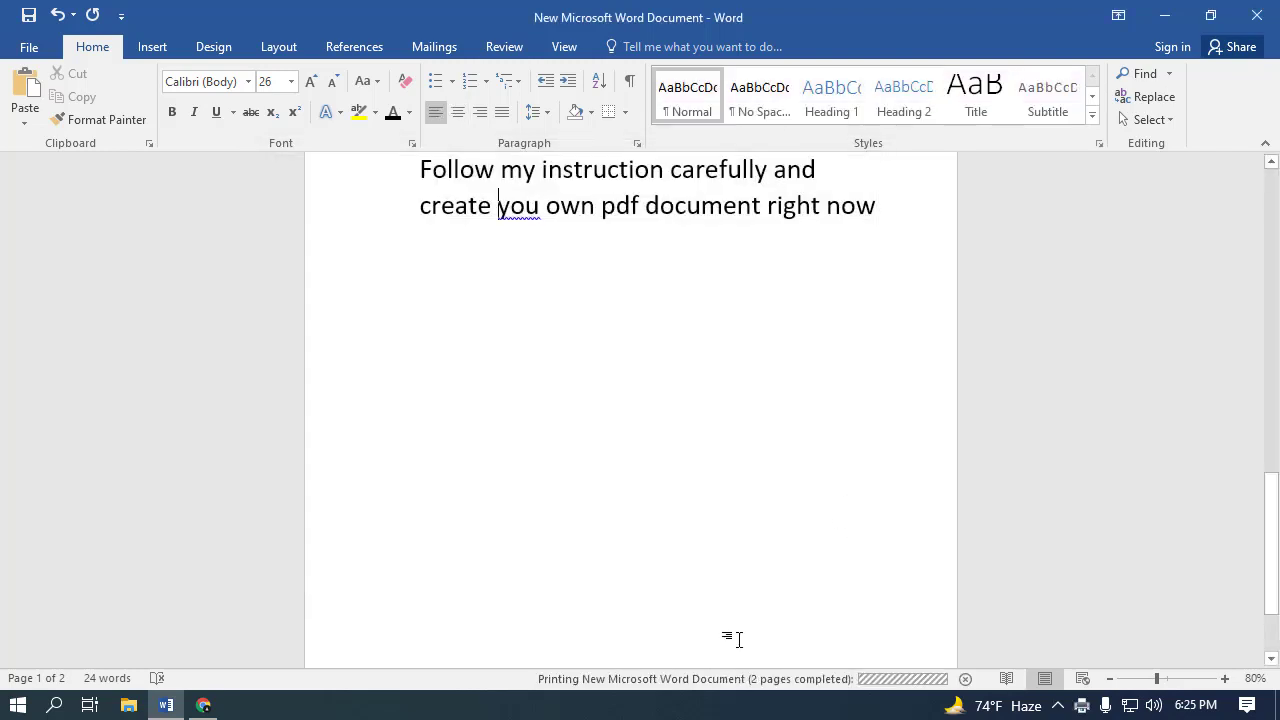
{"action": "scroll", "coordinate": [731, 640], "scroll_direction": "up", "scroll_amount": 5}
{"action": "scroll", "coordinate": [806, 491], "scroll_direction": "down", "scroll_amount": 4}
{"action": "scroll", "coordinate": [802, 490], "scroll_direction": "up", "scroll_amount": 2}
{"action": "scroll", "coordinate": [804, 489], "scroll_direction": "up", "scroll_amount": 15}
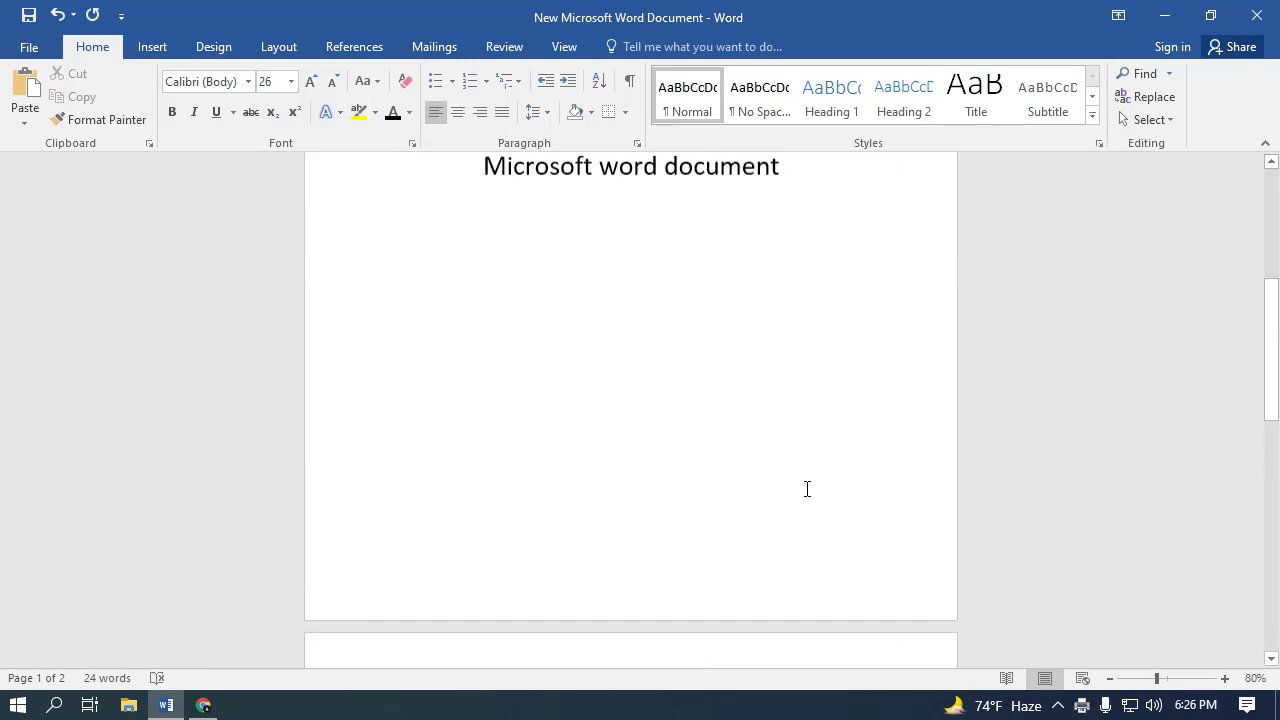
{"action": "scroll", "coordinate": [960, 320], "scroll_direction": "up", "scroll_amount": 1}
{"action": "scroll", "coordinate": [934, 361], "scroll_direction": "down", "scroll_amount": 3}
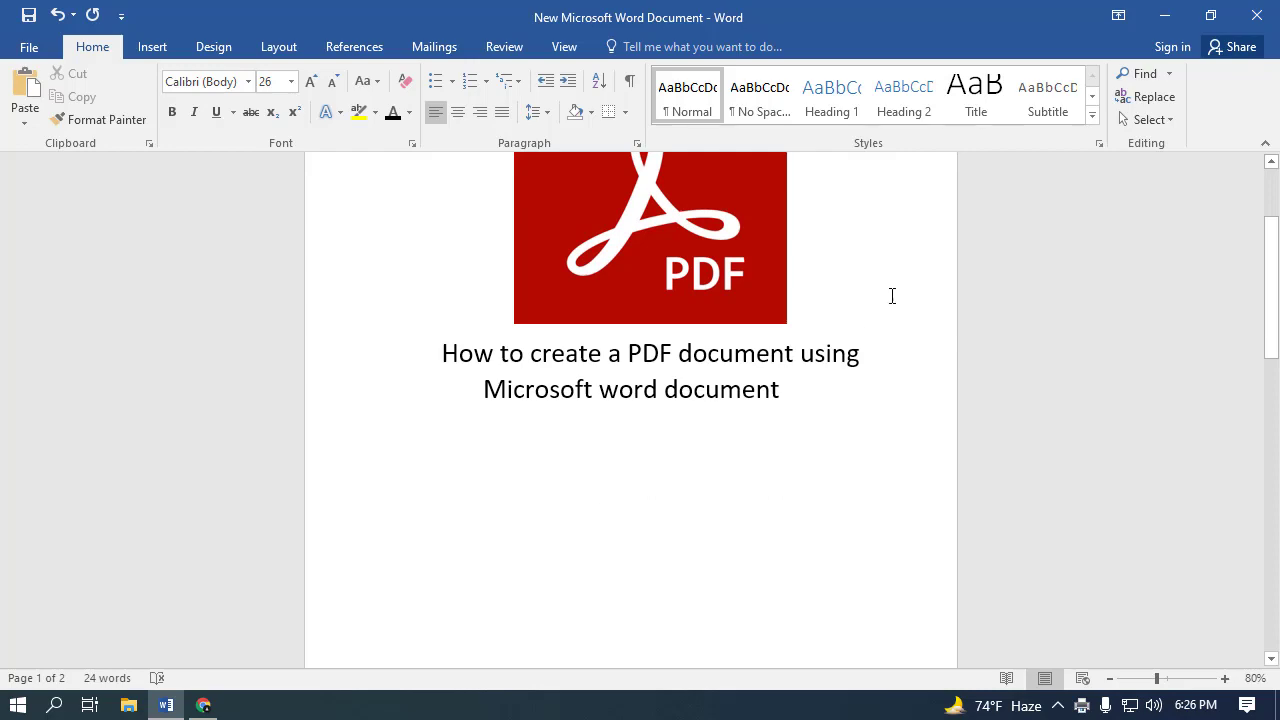
Minimize the Word document and open the "Word to pdf" file from the desktop in Chrome
{"action": "left_click", "coordinate": [1165, 15]}
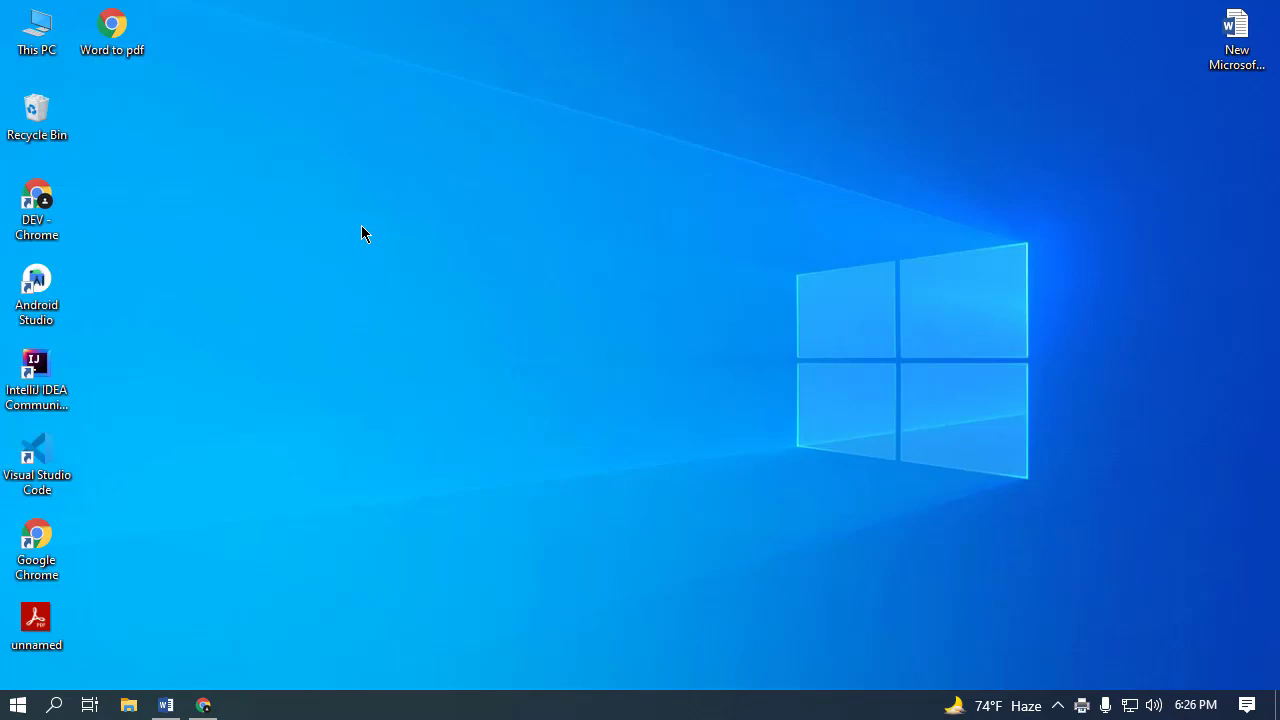
{"action": "left_click", "coordinate": [135, 32]}
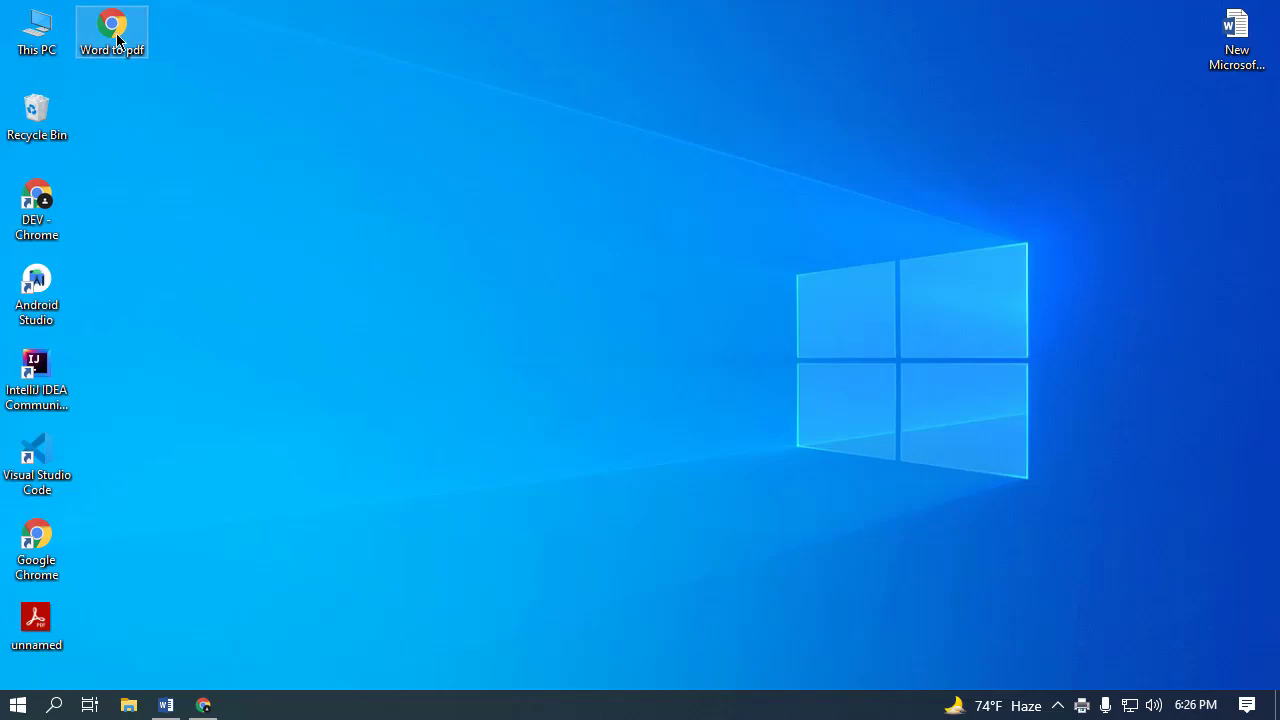
{"action": "left_click_drag", "start_coordinate": [116, 33], "coordinate": [257, 38]}
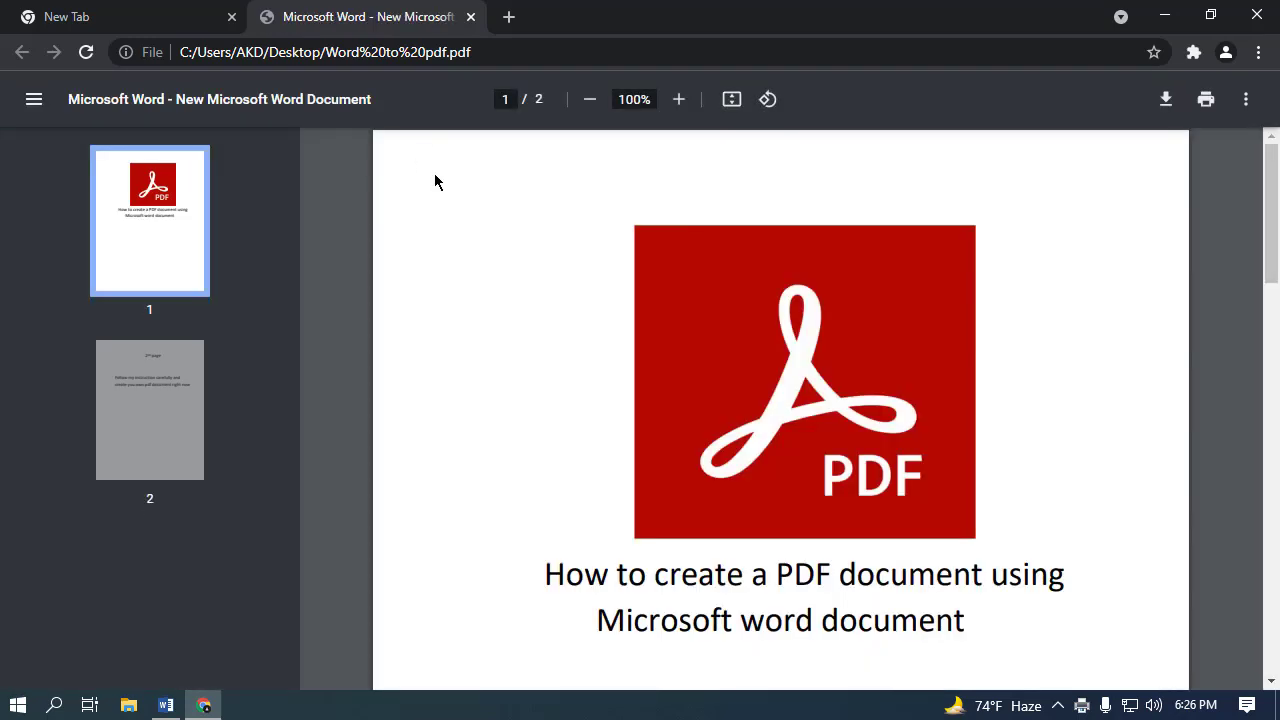
Examine both pages of the PDF at a reduced zoom of 53%, checking the picture, caption and second-page text
{"action": "scroll", "coordinate": [810, 350], "scroll_direction": "down", "scroll_amount": 2}
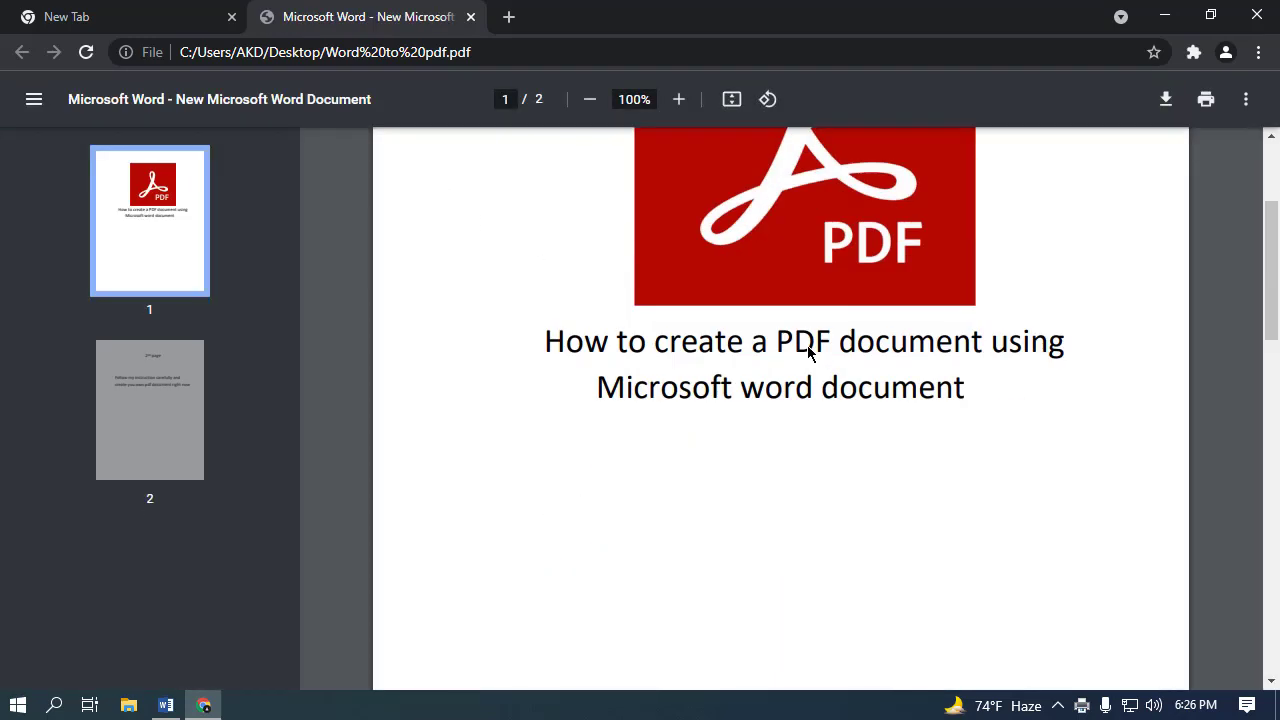
{"action": "scroll", "coordinate": [810, 350], "scroll_direction": "down", "scroll_amount": 5, "text": "ctrl"}
{"action": "scroll", "coordinate": [814, 346], "scroll_direction": "up", "scroll_amount": 1, "text": "ctrl"}
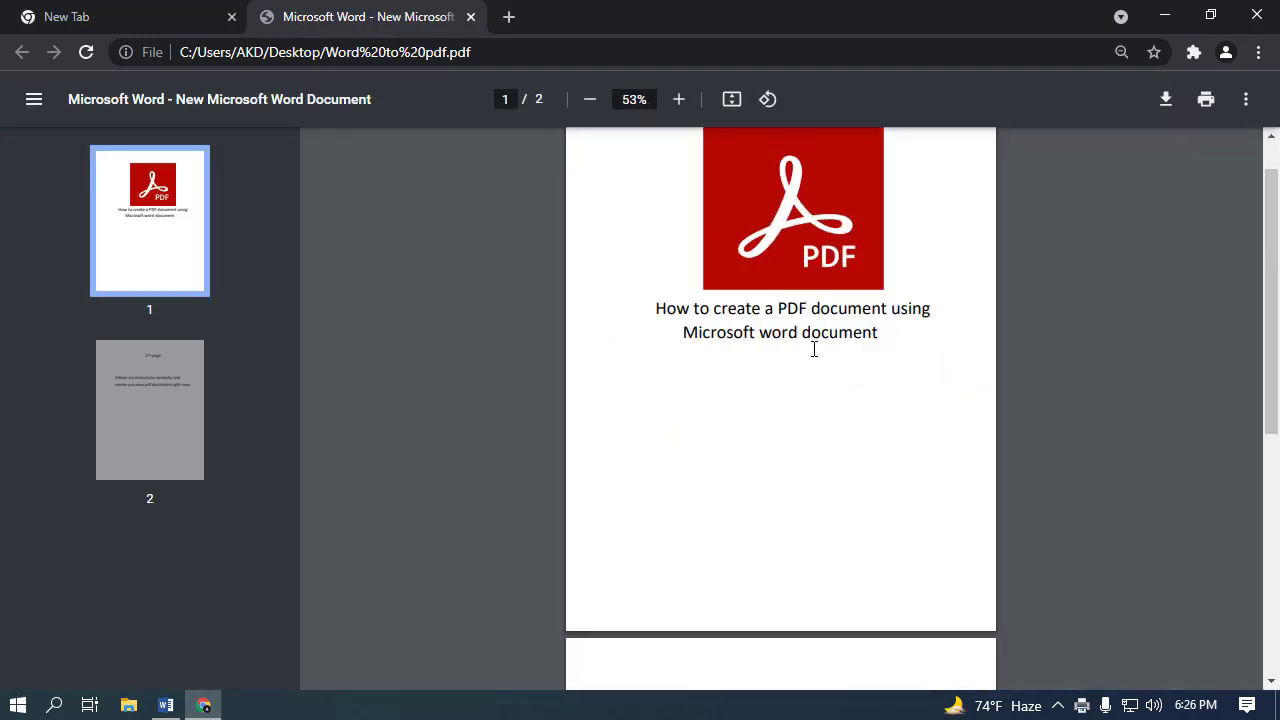
{"action": "scroll", "coordinate": [814, 349], "scroll_direction": "up", "scroll_amount": 1}
{"action": "scroll", "coordinate": [814, 349], "scroll_direction": "down", "scroll_amount": 5}
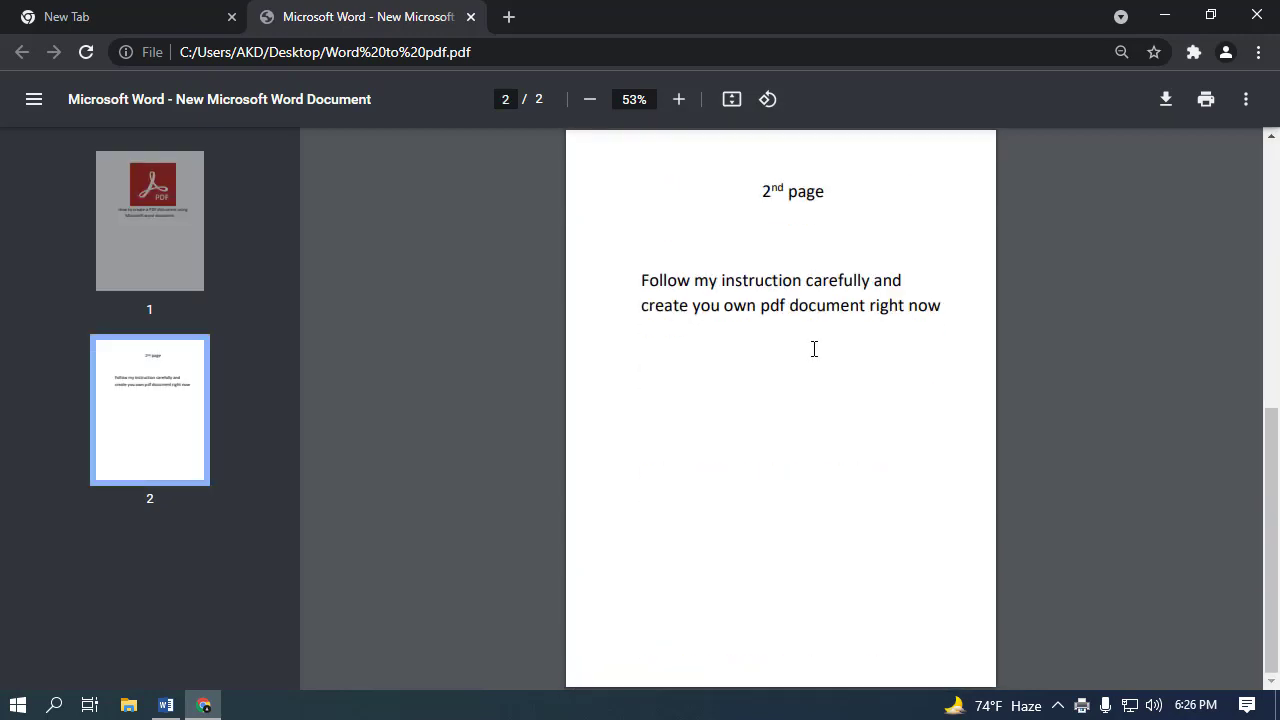
{"action": "scroll", "coordinate": [1074, 431], "scroll_direction": "up", "scroll_amount": 4}
{"action": "scroll", "coordinate": [1028, 407], "scroll_direction": "up", "scroll_amount": 1}
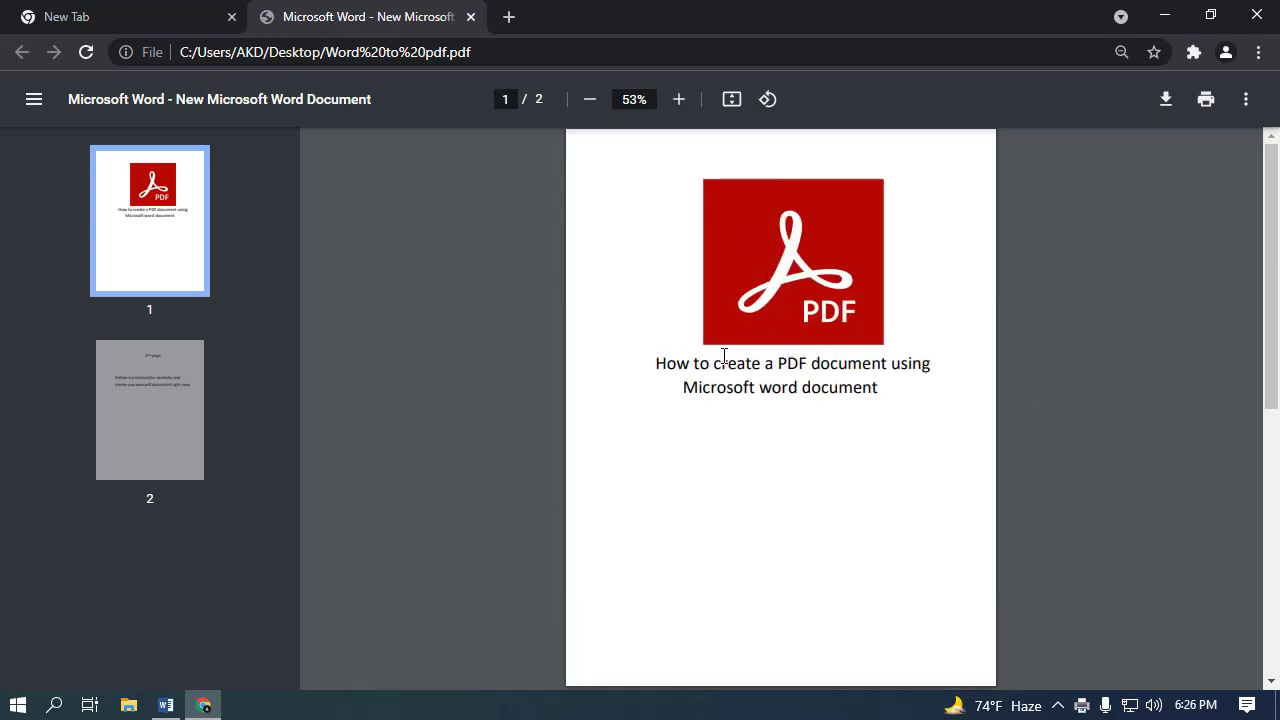
{"action": "scroll", "coordinate": [724, 357], "scroll_direction": "down", "scroll_amount": 5}
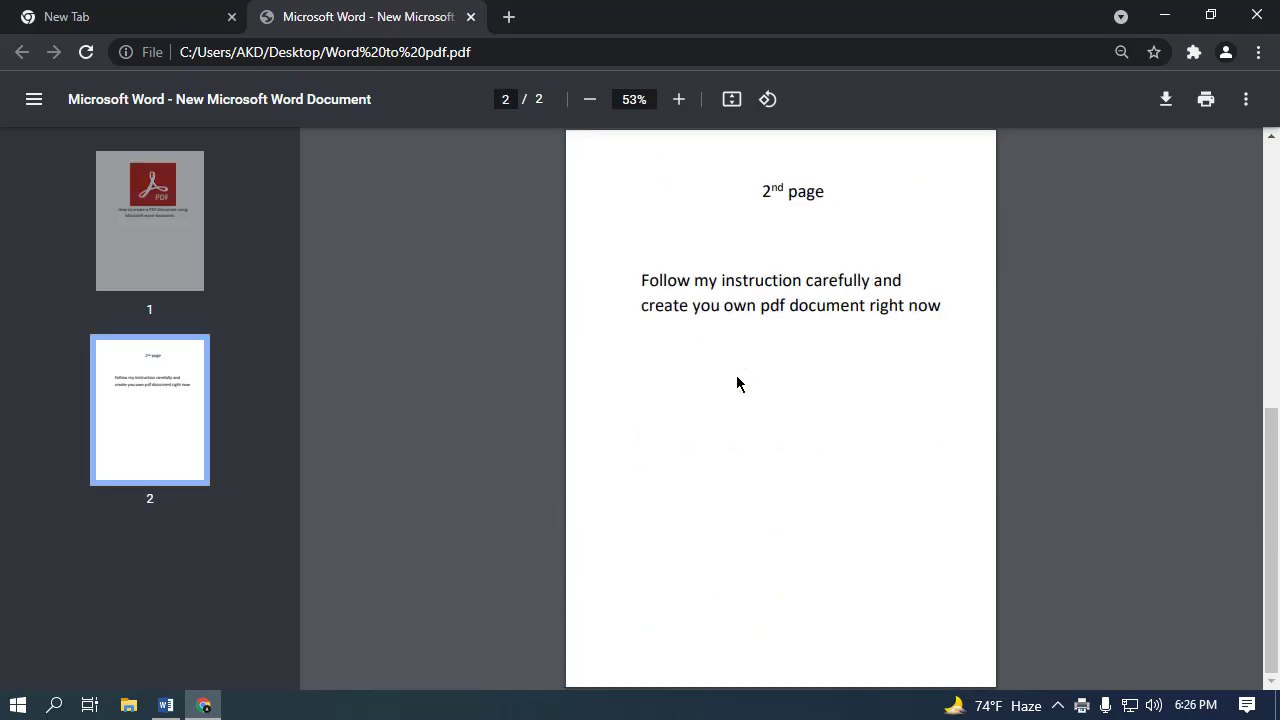
{"action": "scroll", "coordinate": [737, 383], "scroll_direction": "up", "scroll_amount": 5}
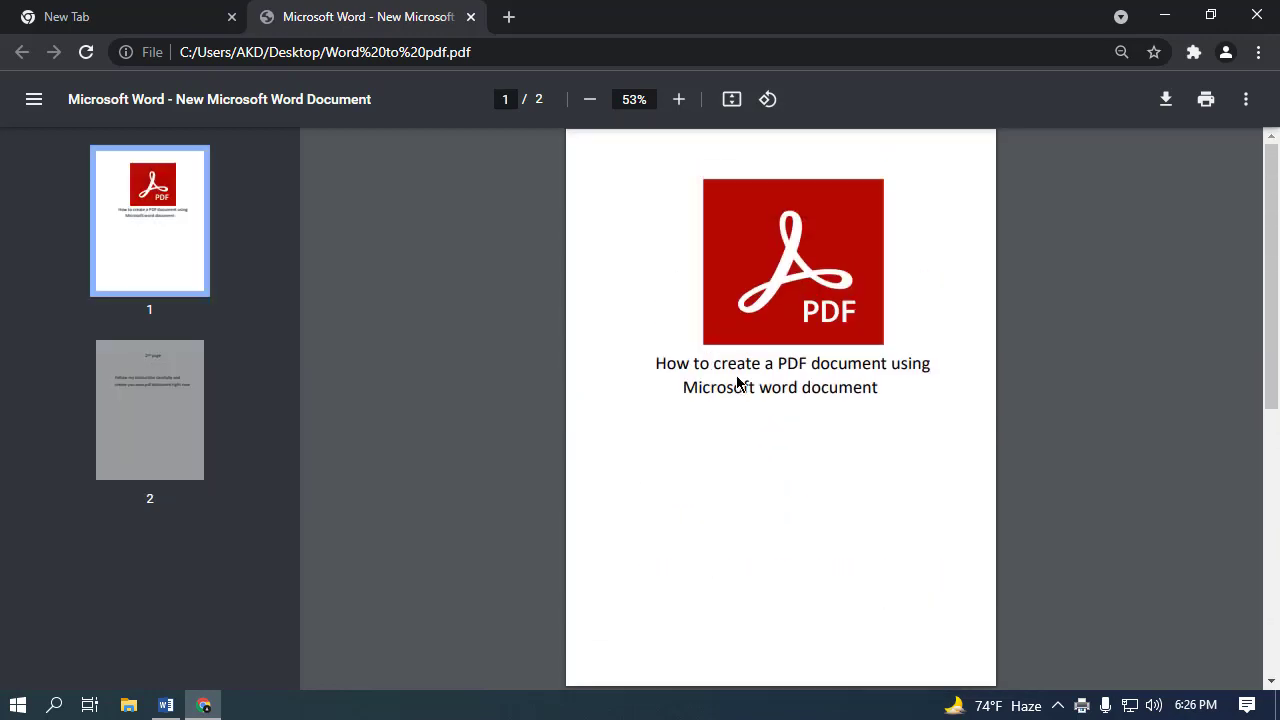